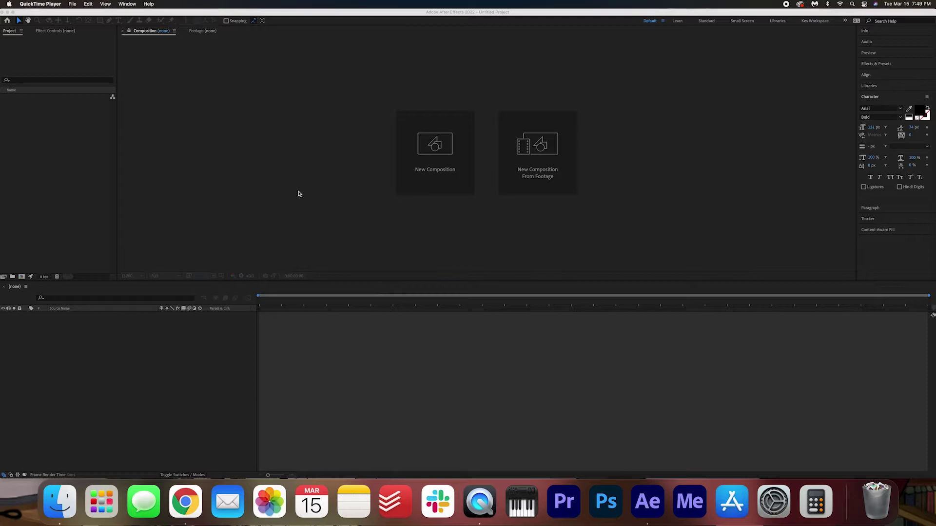
- Create a new HDTV 1080 composition at 29.97 fps with a 0;00;10;00 duration
left_click(436, 155)
left_click(437, 155)
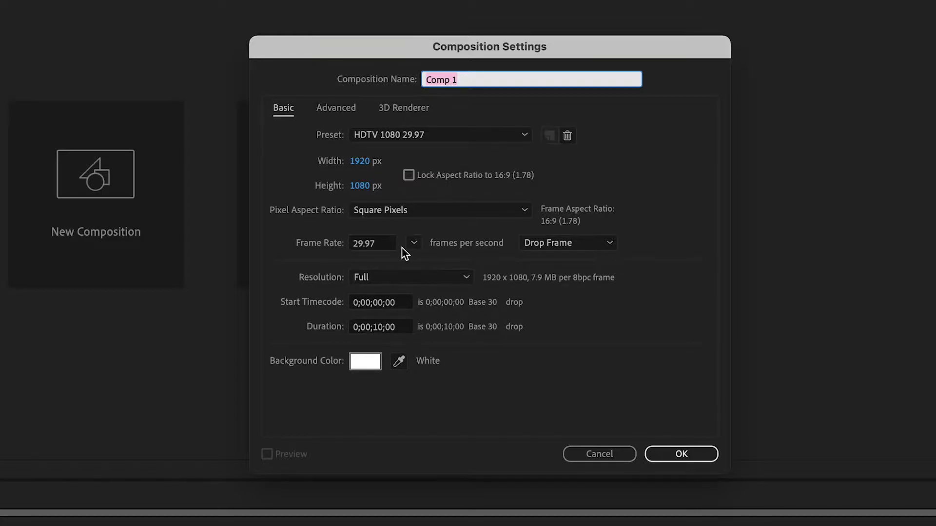
left_click(403, 327)
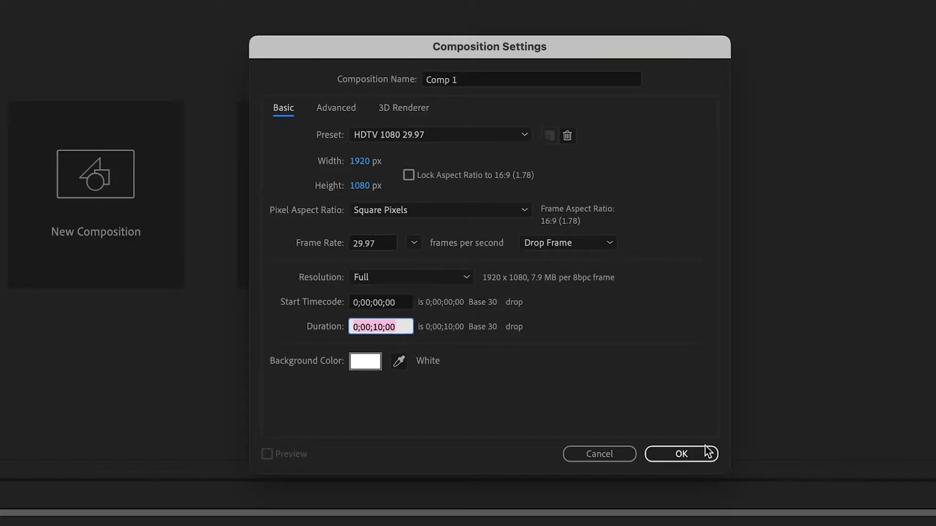
- Confirm the new composition and rename Comp 1 to 'Main Sequence'
left_click(681, 454)
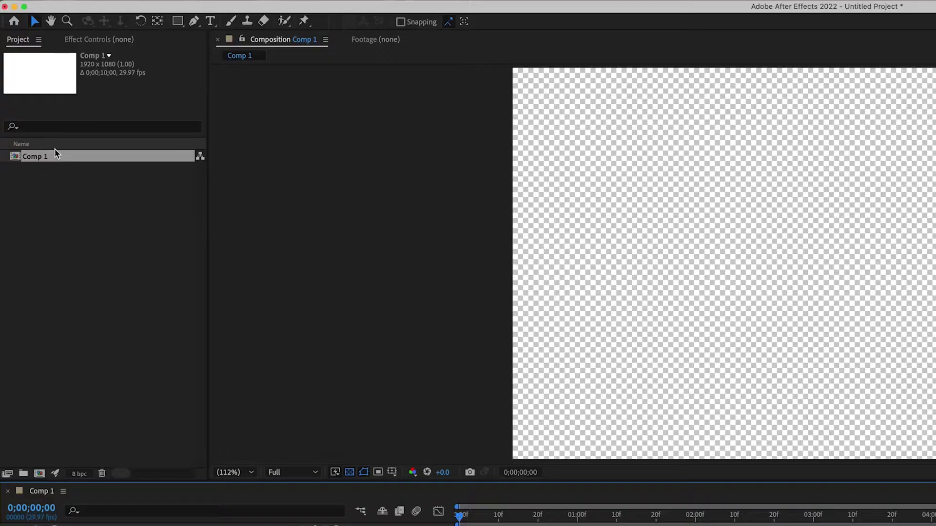
right_click(56, 156)
left_click(126, 366)
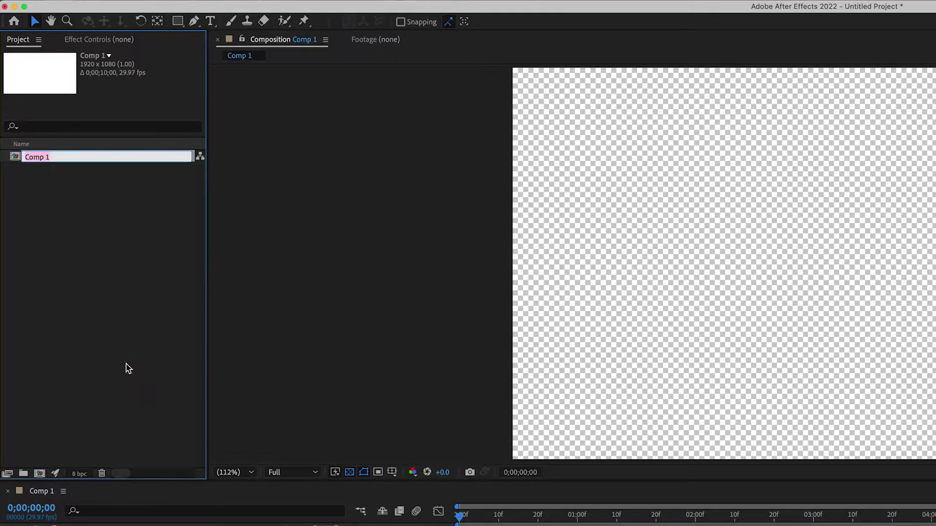
type("Main Sequence")
left_click(80, 239)
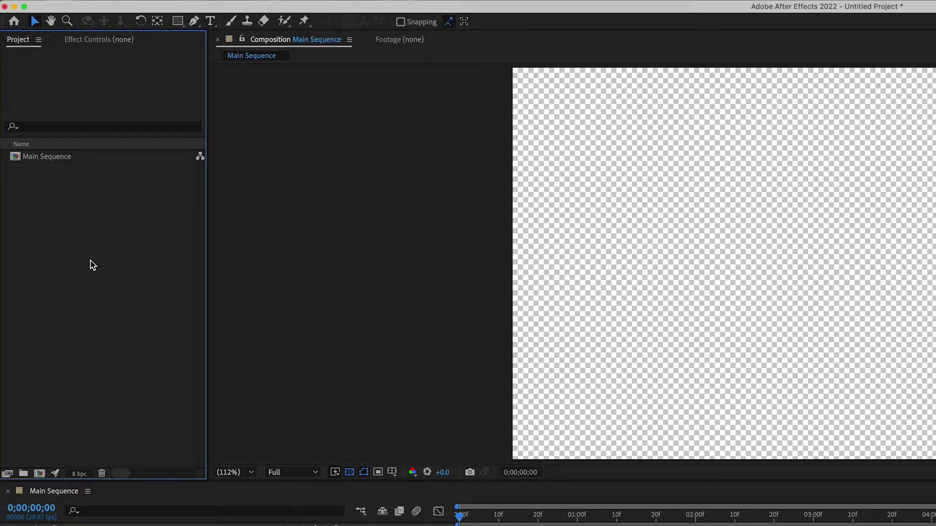
- Add a new project folder named 'Assets'
left_click(24, 473)
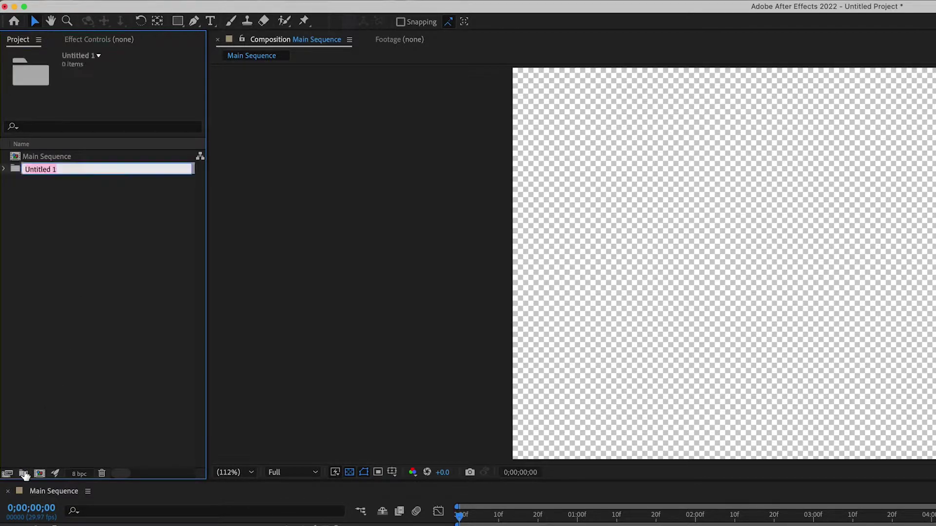
type("Assets")
left_click(41, 305)
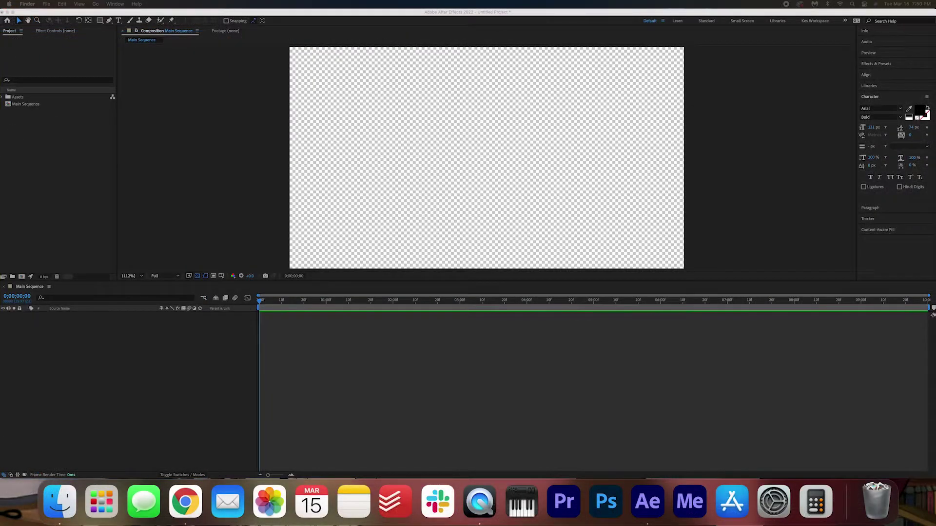
- Import clips 1.mp4 through 9.mp4 from Finder's Assets folder into the project's Assets folder
key("super+Tab")
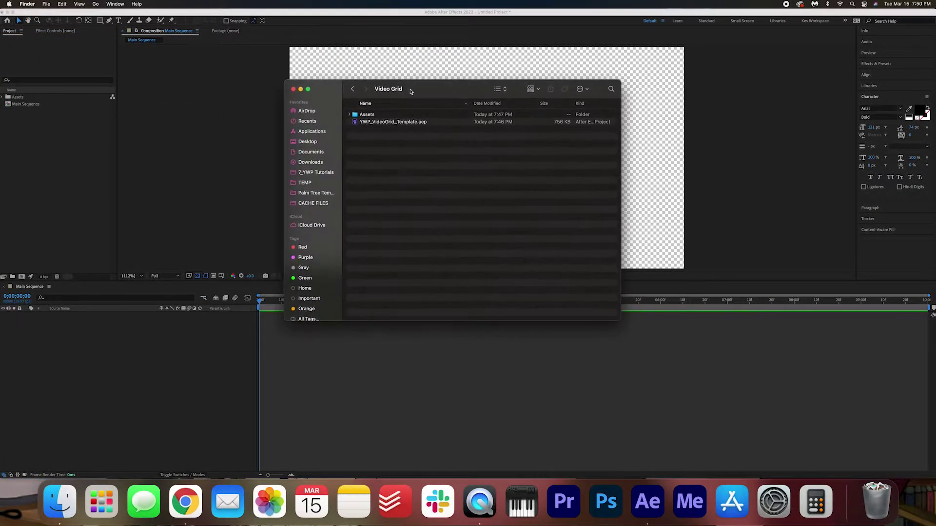
double_click(395, 119)
key("super+a")
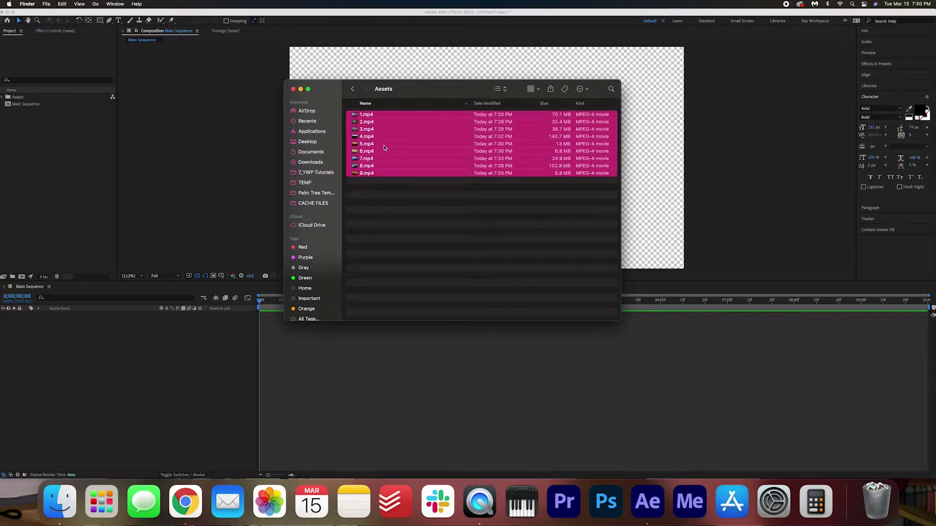
left_click_drag(384, 148, 73, 95)
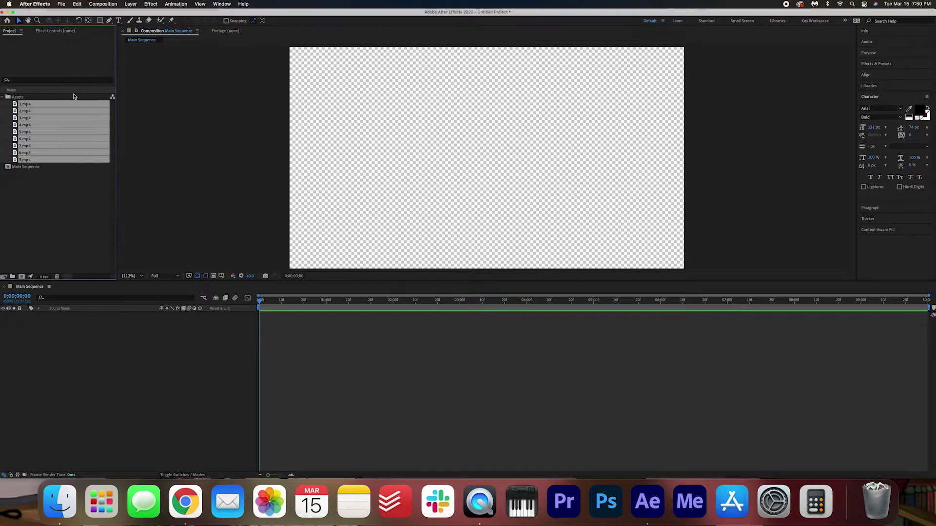
- Add 1.mp4 as a layer in Main Sequence and scale the footage down
left_click(22, 107)
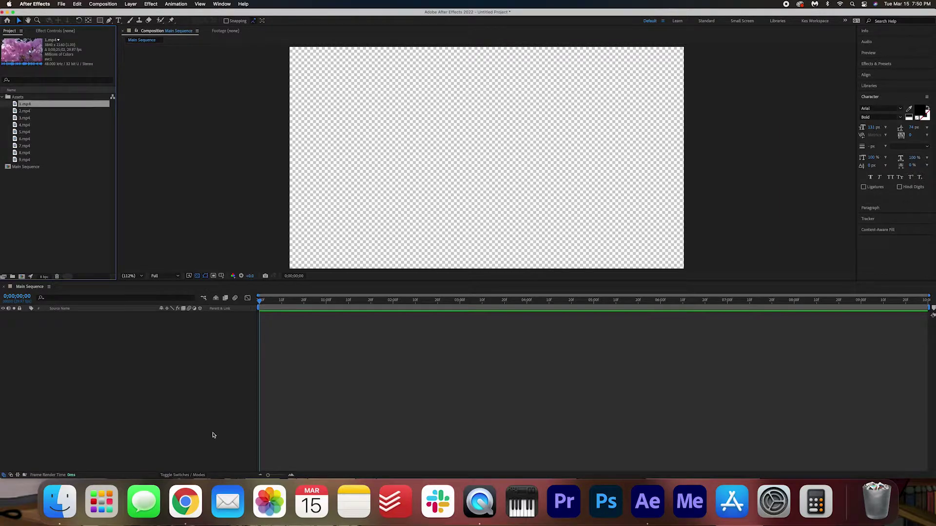
left_click_drag(204, 440, 126, 345)
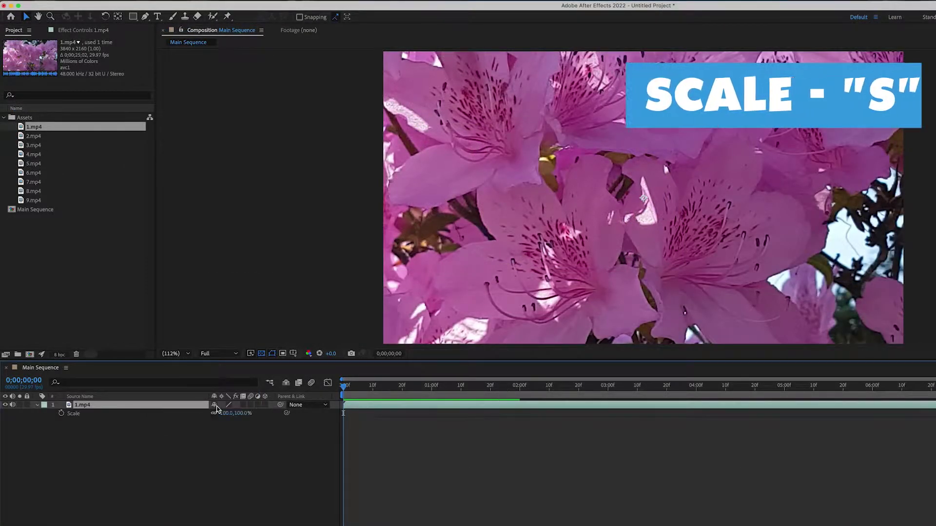
key("s")
left_click_drag(225, 413, 201, 414)
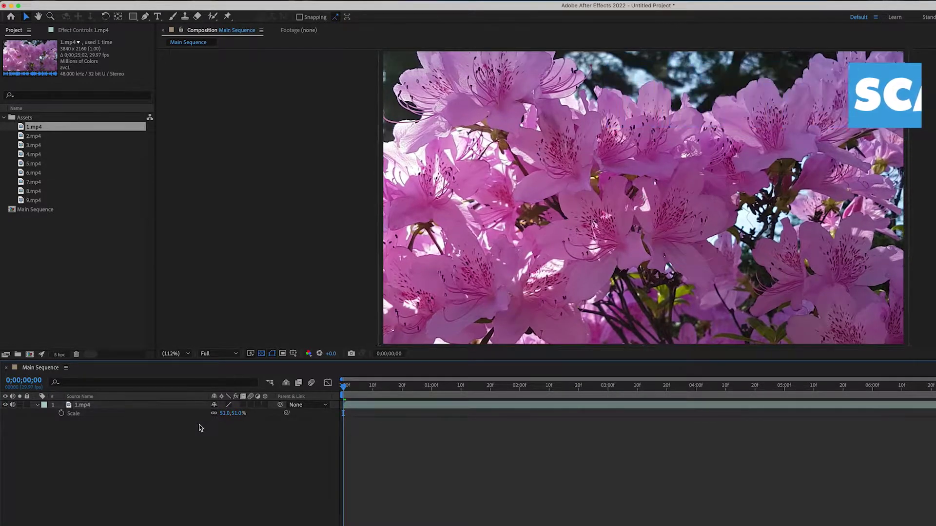
- Pre-compose the 1.mp4 layer into a new composition named 'S1'
left_click(175, 407)
right_click(179, 407)
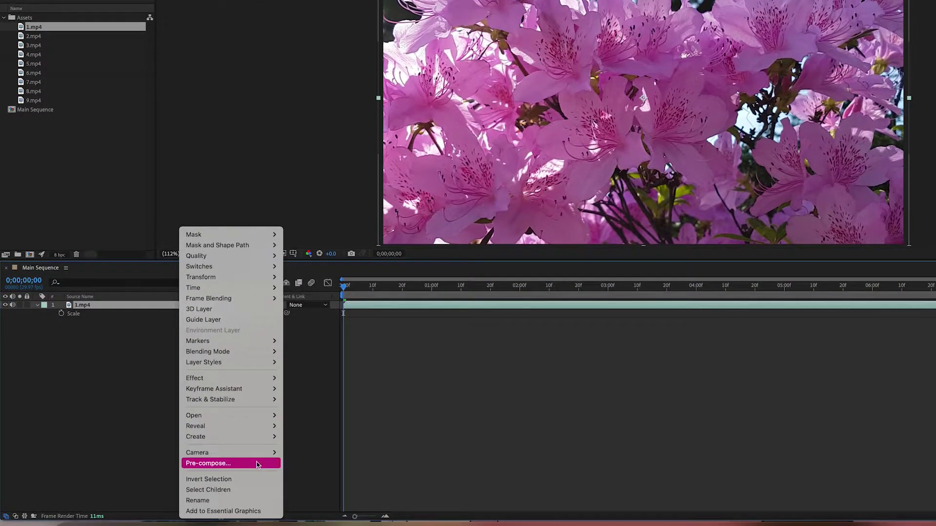
left_click(257, 463)
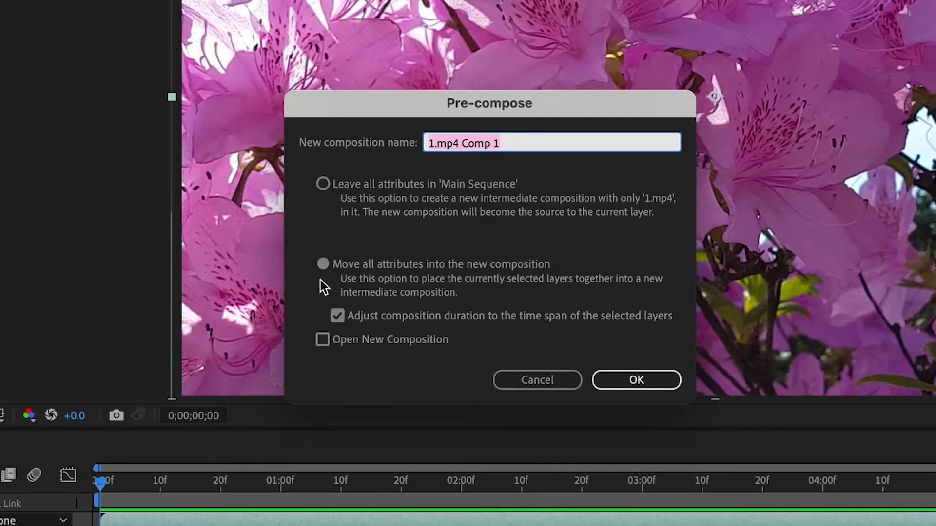
left_click_drag(543, 142, 347, 142)
type("S1")
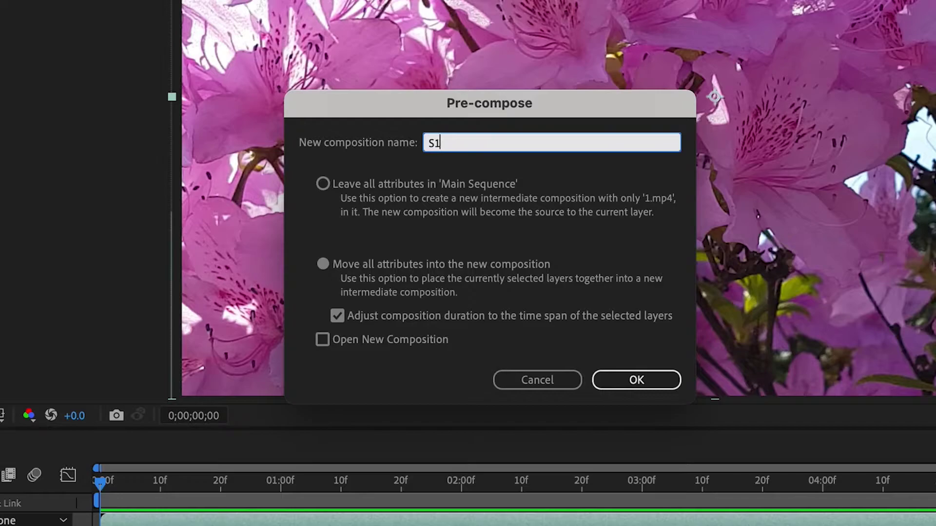
left_click(638, 381)
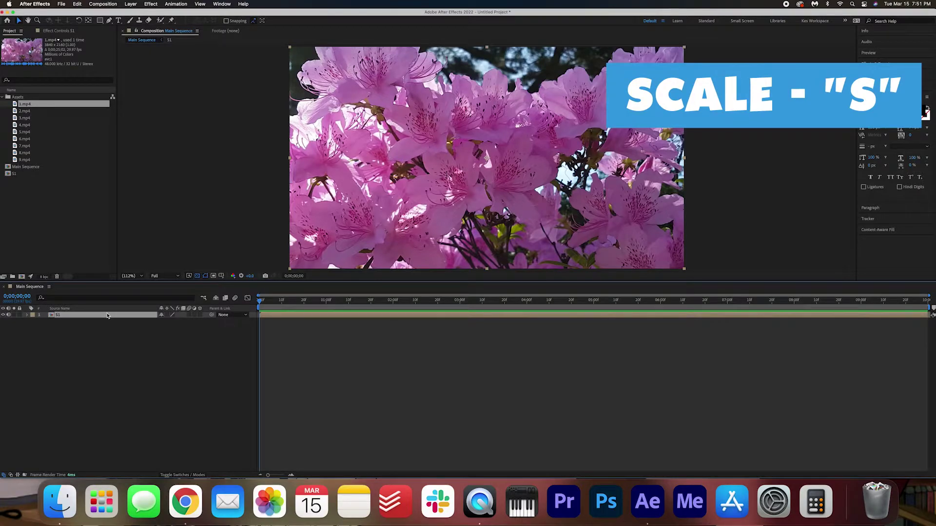
- Shrink the S1 layer, set its Position to 346,540, and paste a second copy
key("s")
left_click_drag(167, 321, 122, 317)
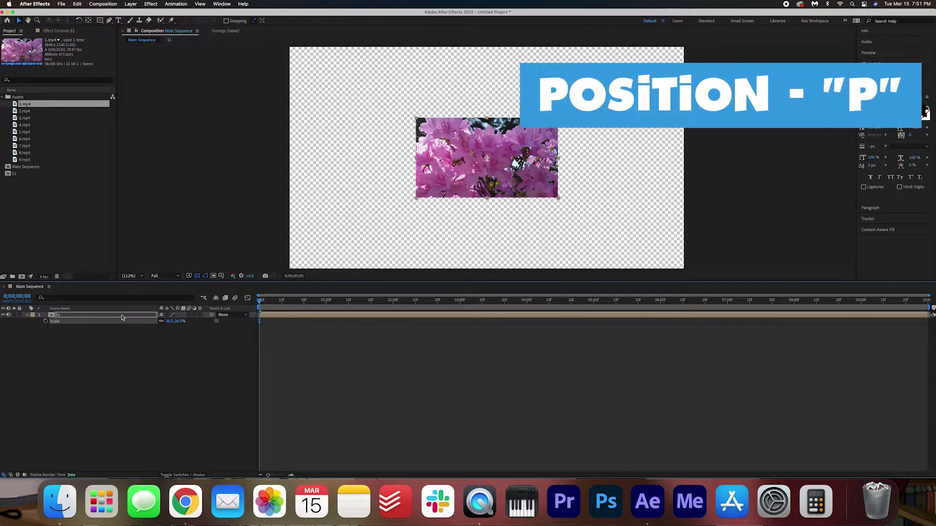
key("p")
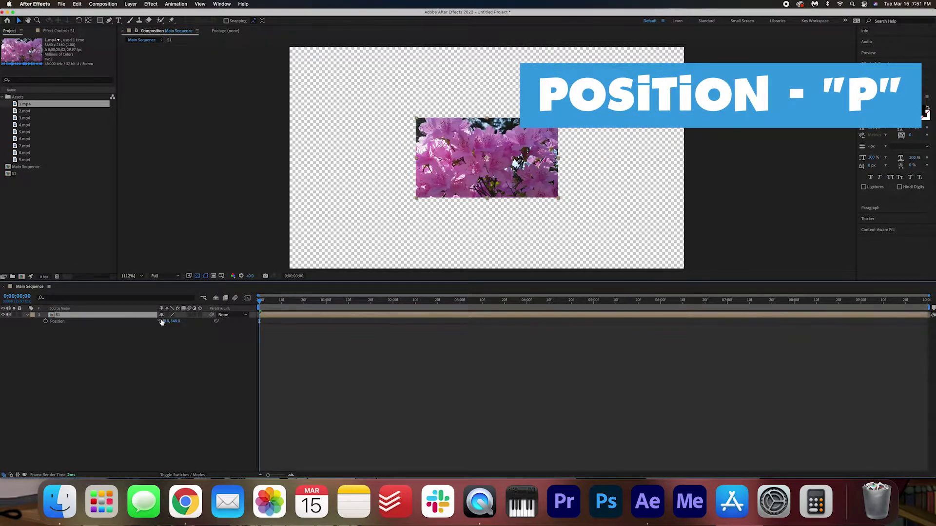
left_click_drag(165, 321, 10, 323)
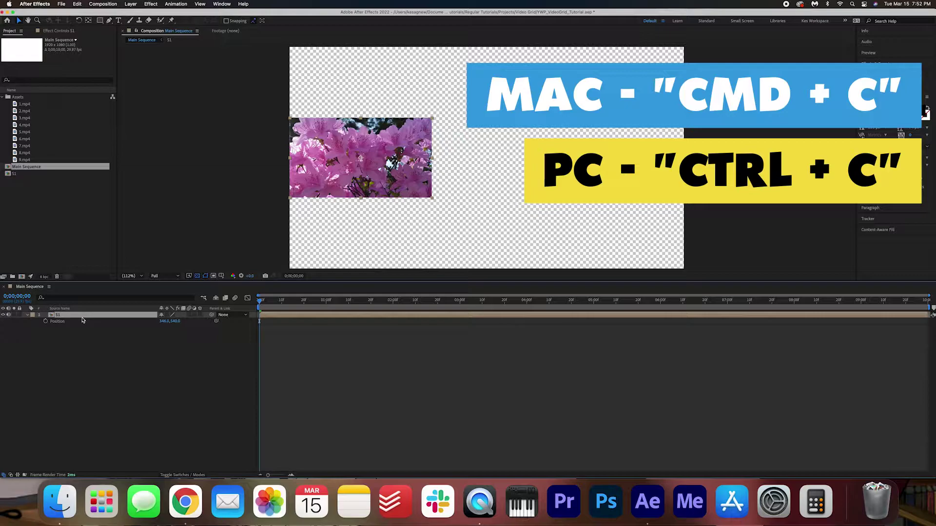
key("super+v")
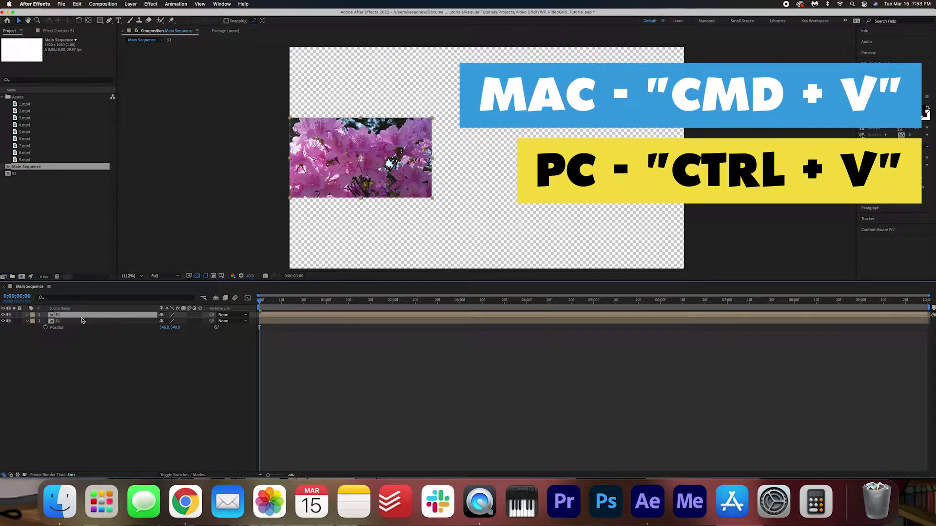
left_click(81, 322)
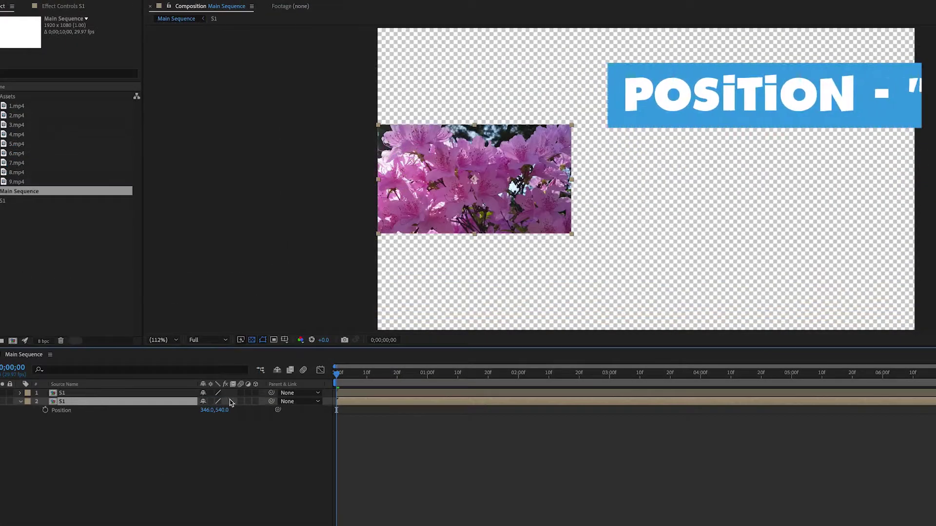
- Slide the second S1 copy to x 1036.5, right beside the original, and fit the view
left_click_drag(214, 410, 526, 385)
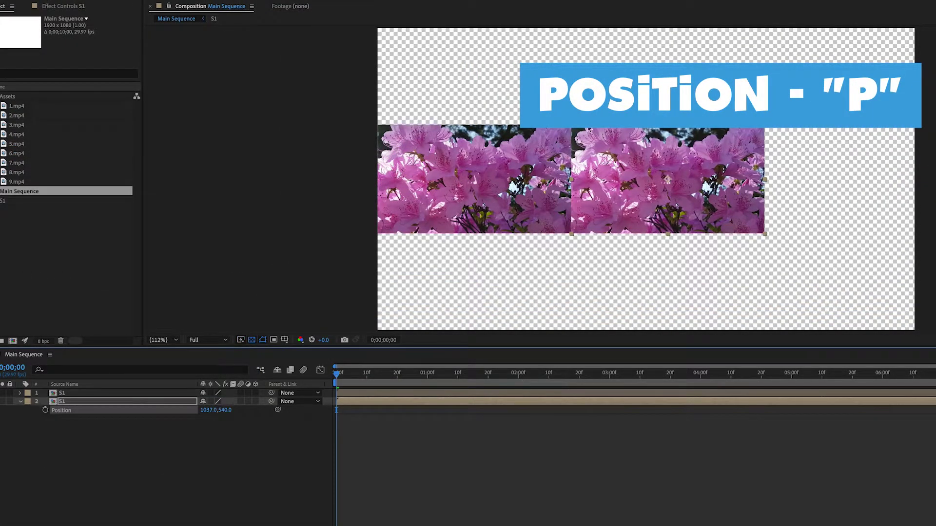
scroll(577, 154, "up", 4)
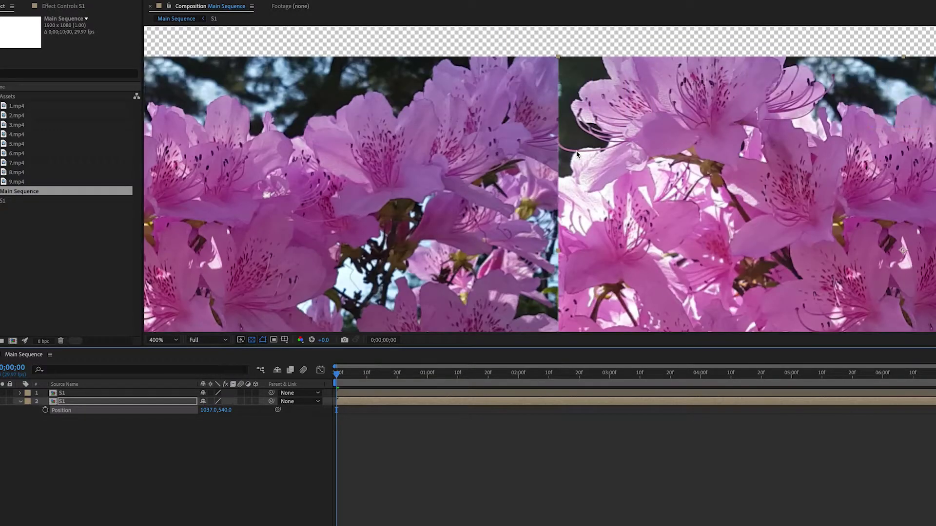
left_click(111, 404)
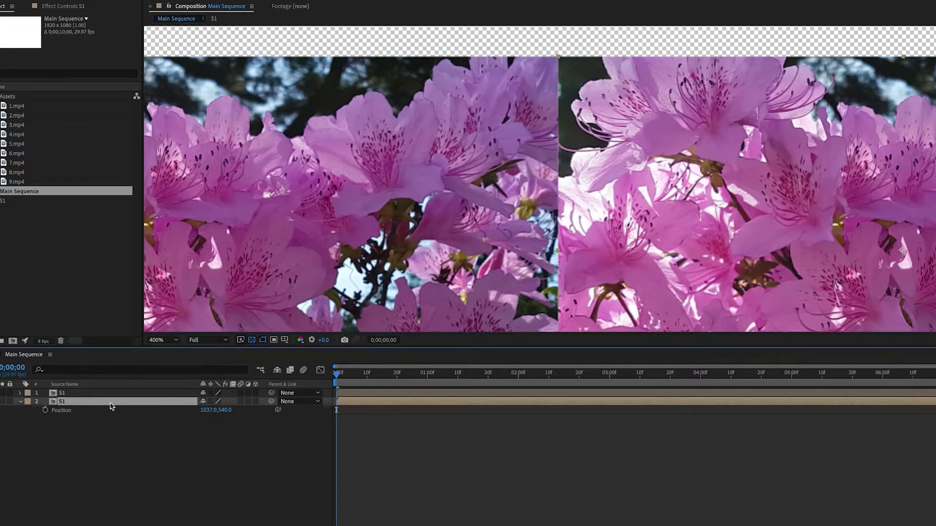
key("Right")
key("Right")
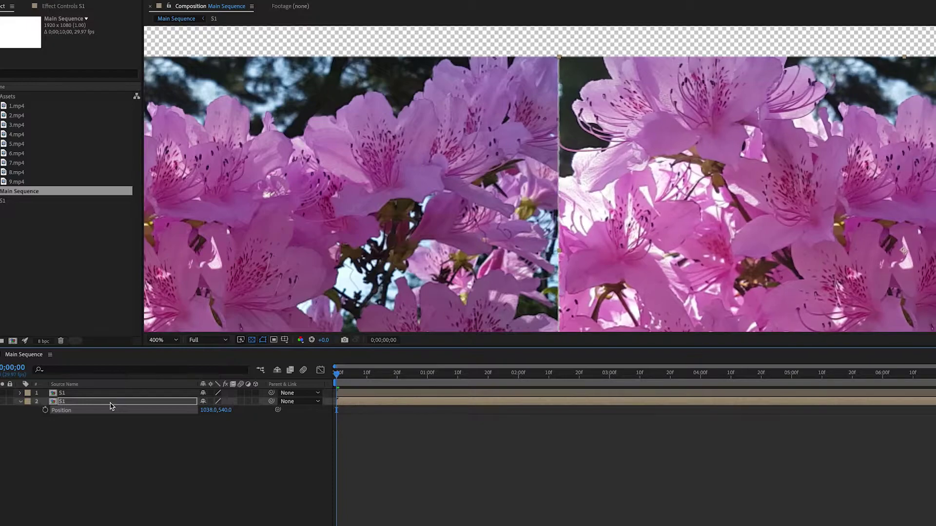
key("Left")
key("Left")
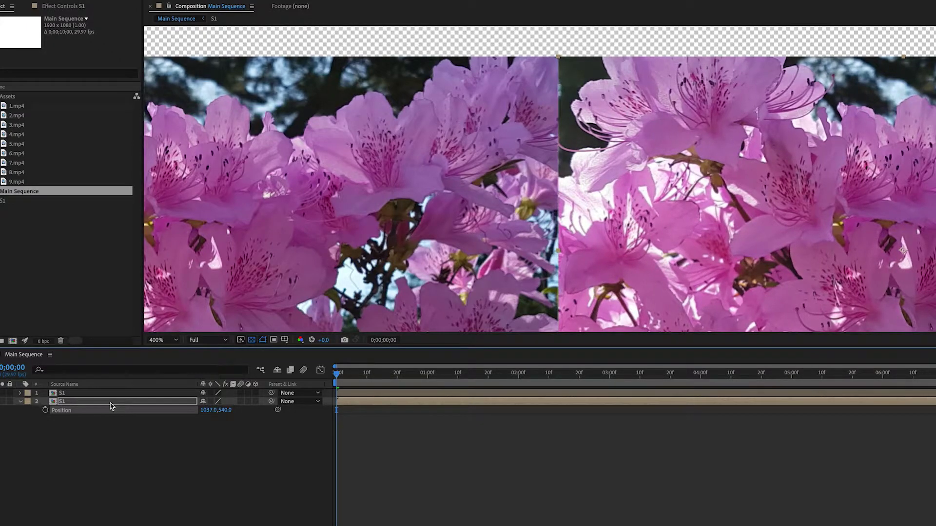
key("Left")
key("Left")
left_click(161, 340)
left_click(161, 351)
- Duplicate it into a third S1 tile at x 1727.5, closing the gap, and fit the view
left_click(108, 406)
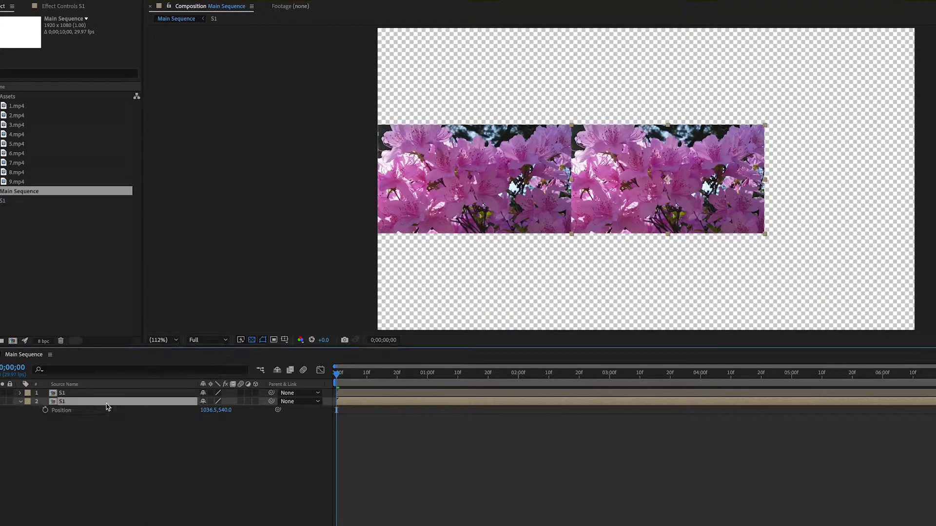
key("ctrl+d")
left_click(95, 411)
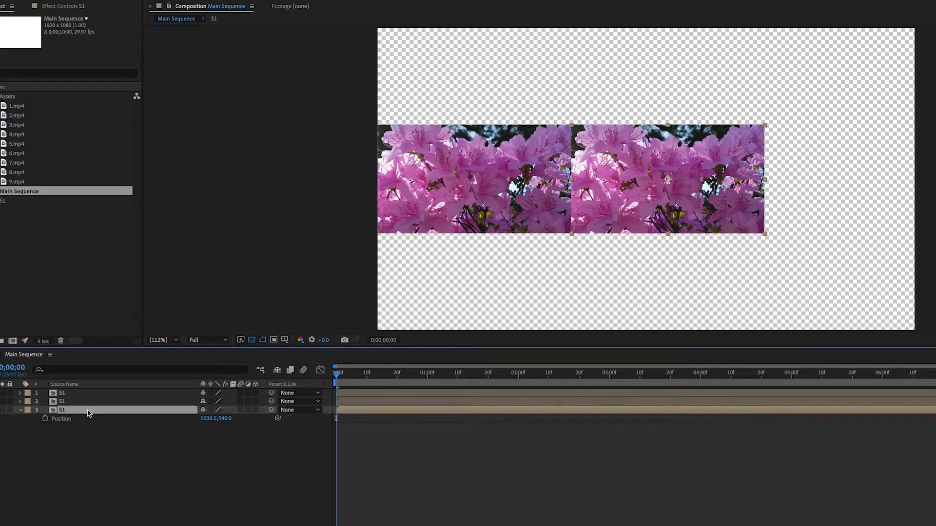
left_click_drag(215, 418, 514, 375)
scroll(778, 183, "up", 4)
key("Left")
key("Left")
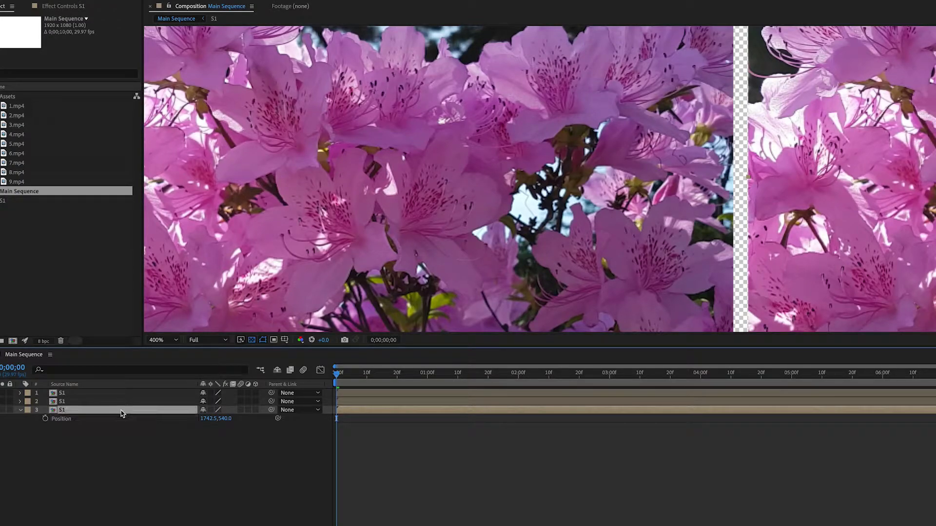
key("Left")
key("Left")
key("Left")
key("Left")
key("Left")
key("Left")
key("Left")
key("Left")
key("Left")
key("Left")
key("Left")
key("Left")
key("Left")
key("Left")
key("Left")
key("Left")
key("Left")
key("Left")
key("Left")
key("Left")
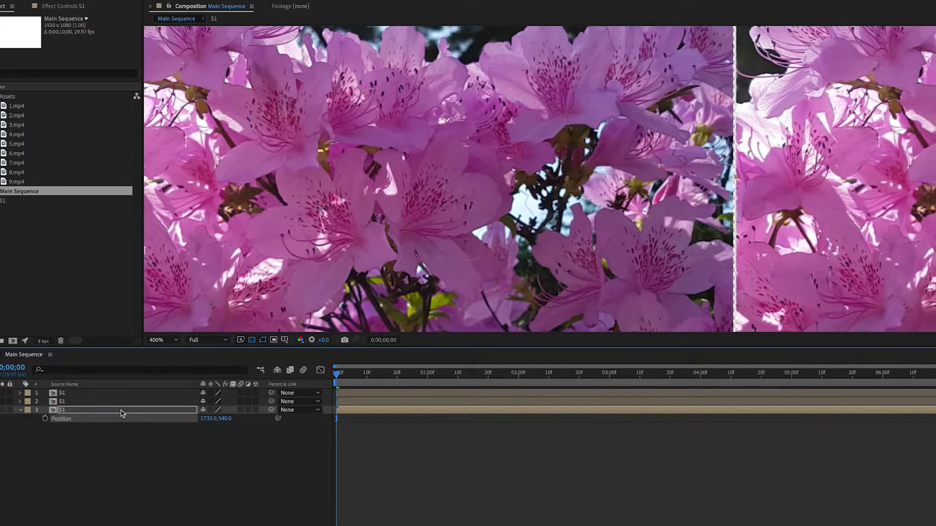
left_click(163, 340)
left_click(166, 350)
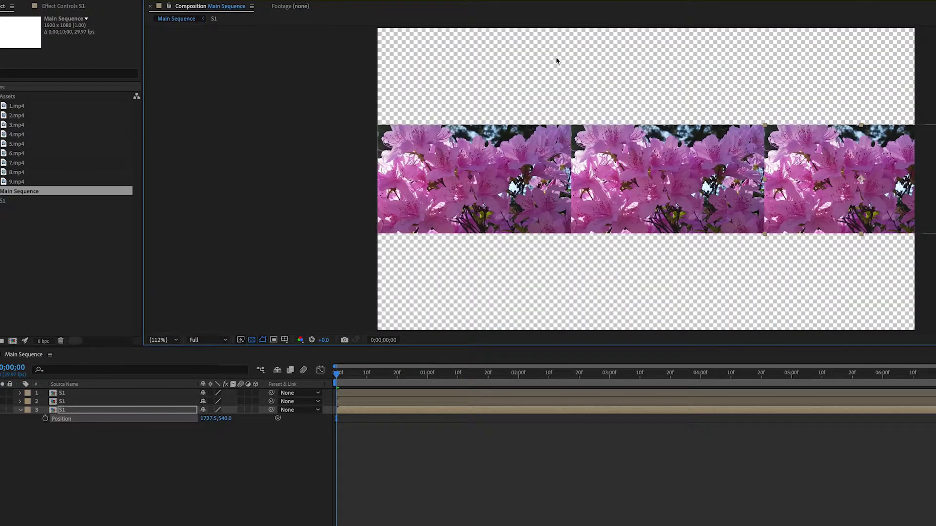
- Move all three S1 tiles together up to the top of the frame
left_click(77, 435)
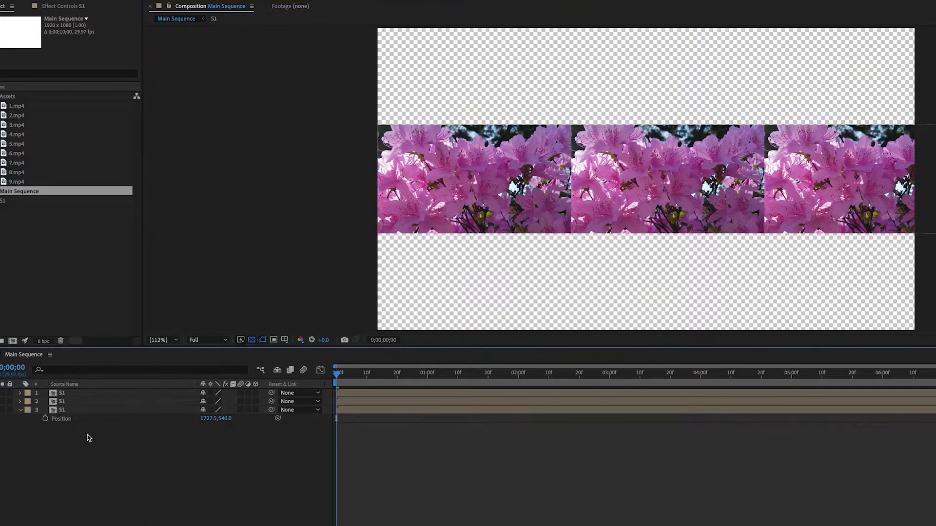
left_click_drag(104, 444, 57, 391)
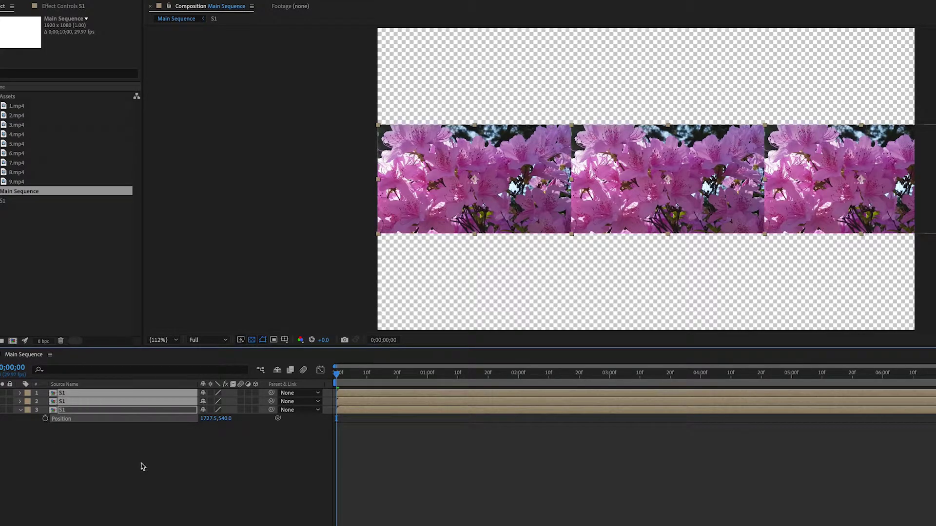
key("p")
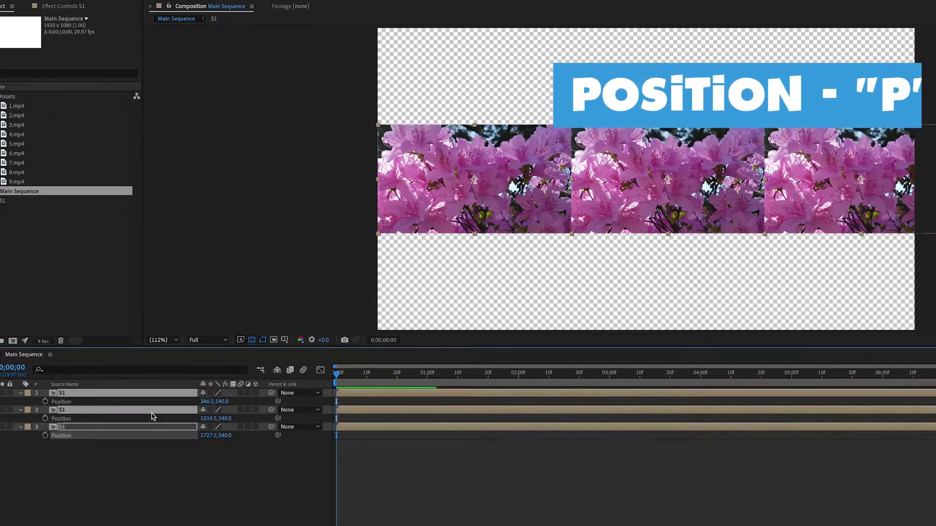
left_click_drag(206, 401, 163, 400)
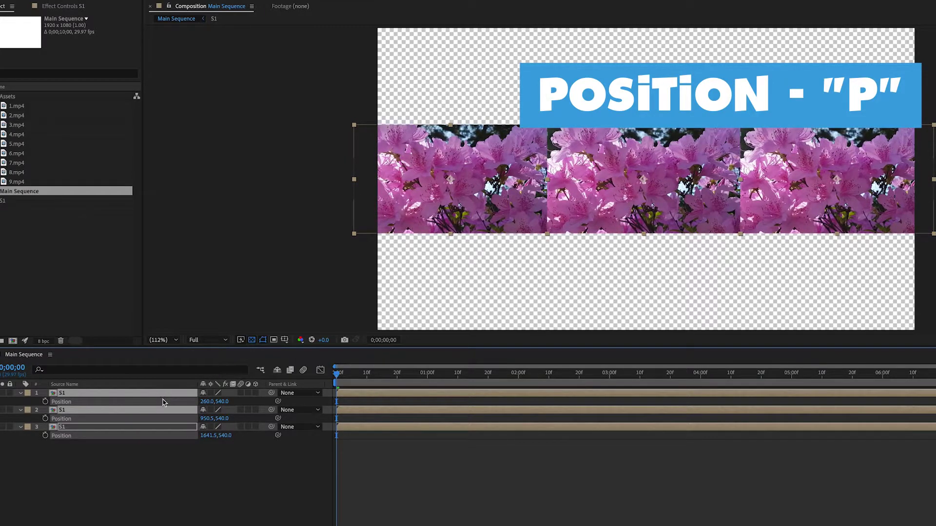
left_click_drag(220, 402, 90, 364)
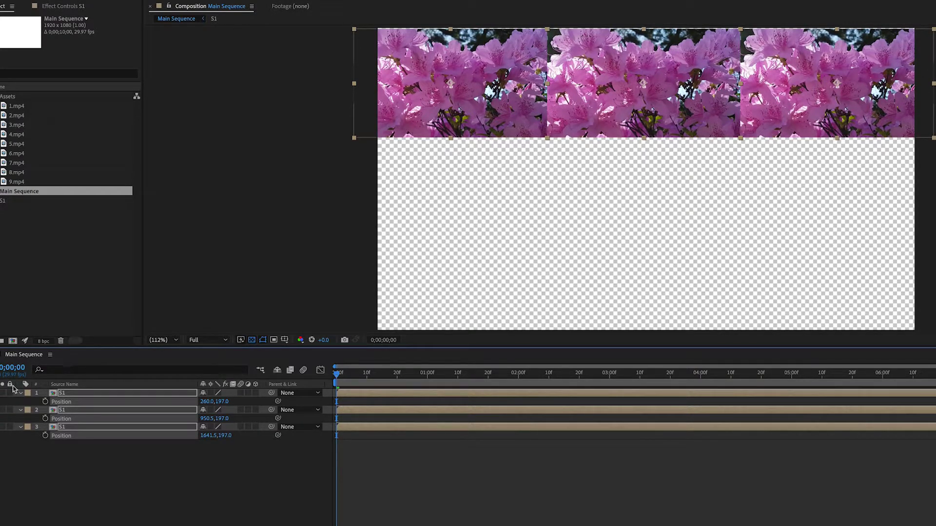
left_click(20, 394)
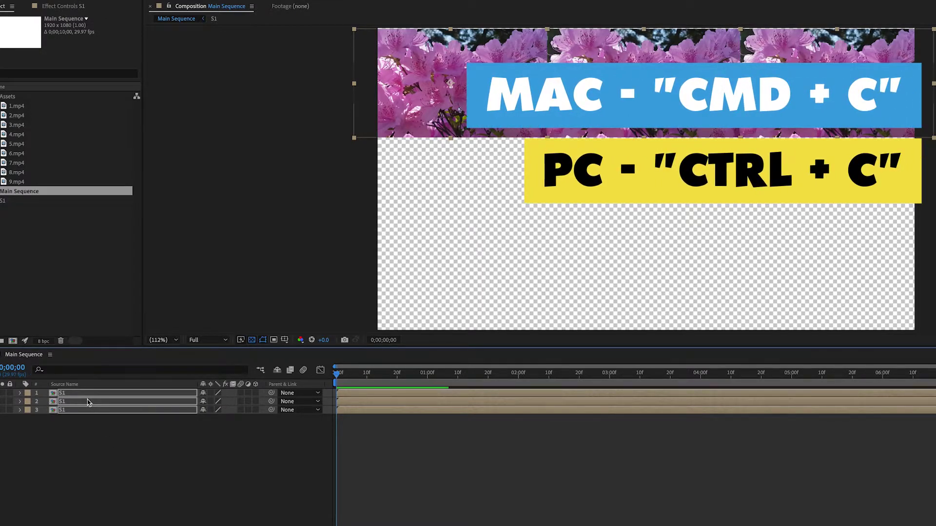
- Paste a copy of the three tiles and move them down to y 585.5 as a second row
key("ctrl+v")
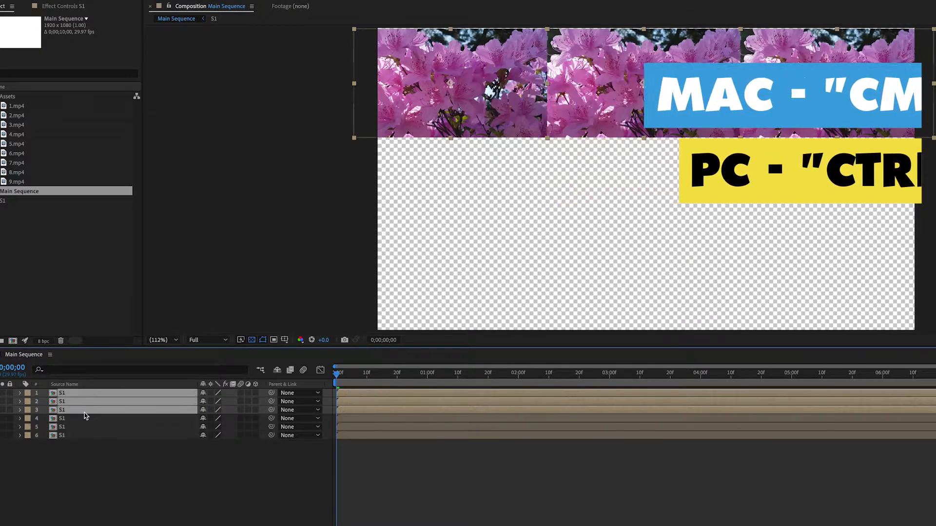
left_click(70, 420)
left_click(66, 436, "shift")
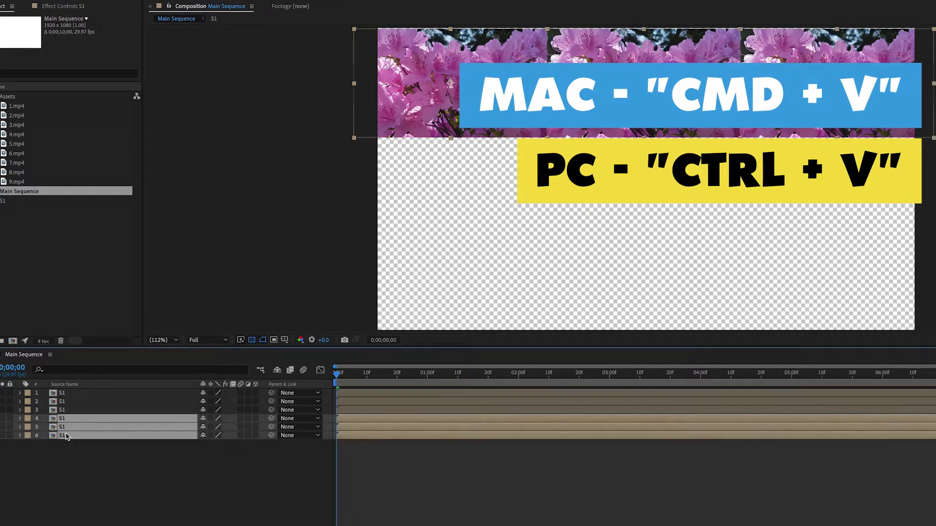
key("p")
left_click_drag(220, 427, 407, 441)
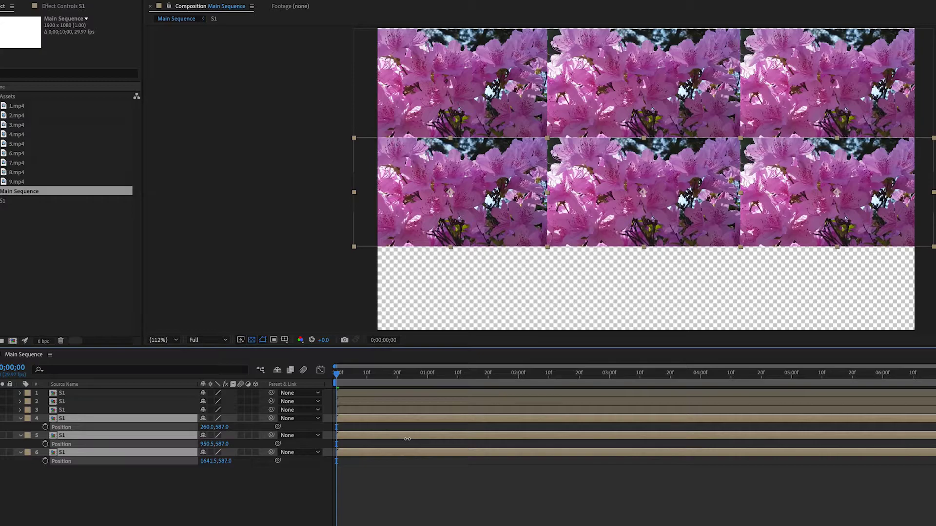
scroll(526, 148, "up", 4)
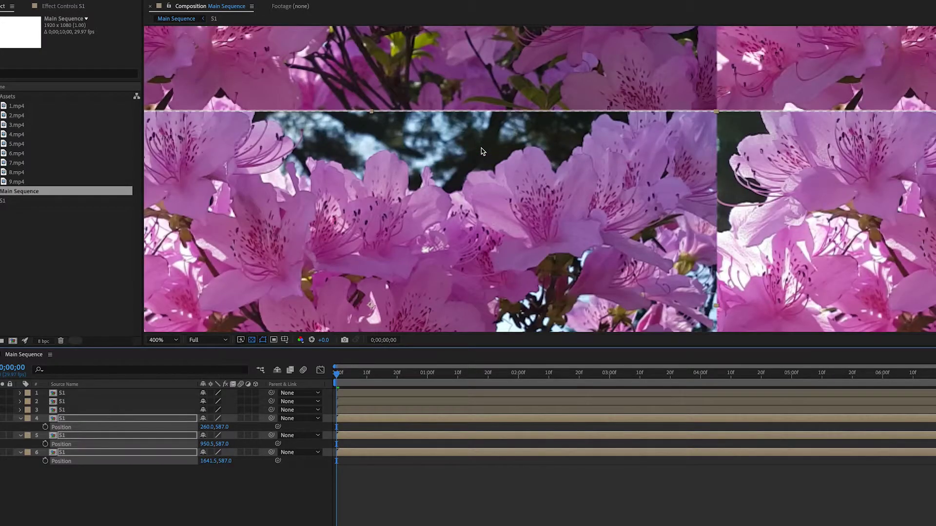
key("Up")
key("Up")
key("Up")
key("Up")
key("Up")
key("Up")
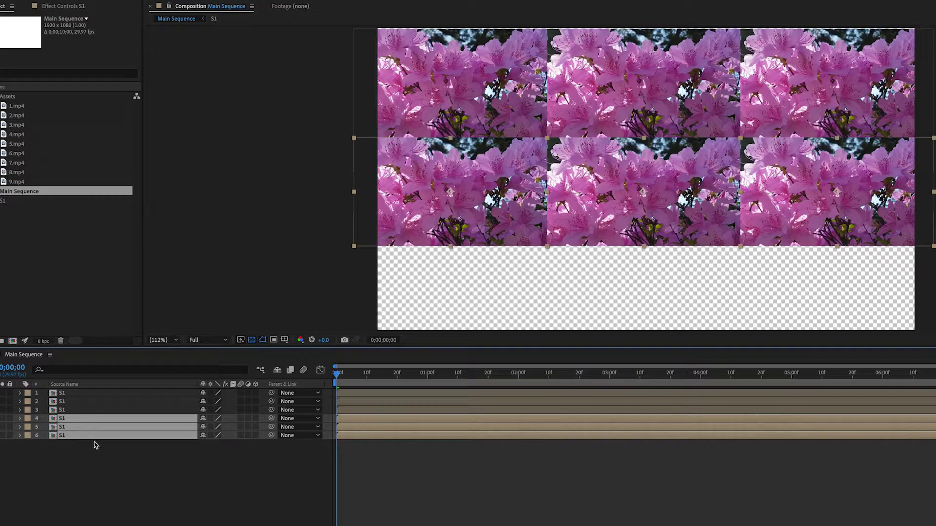
- Duplicate the second row and move the copies down to y 974.5 as the bottom row
key("ctrl+d")
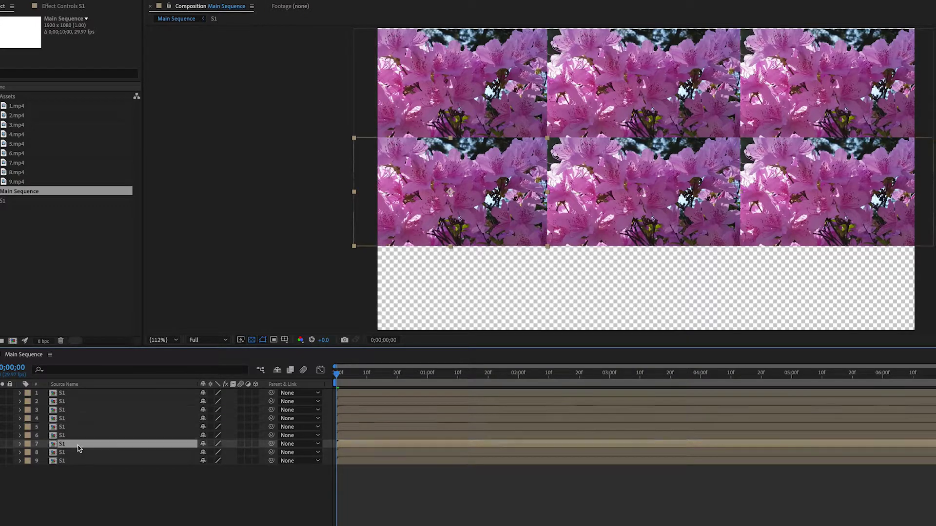
left_click(79, 444)
left_click(76, 461, "shift")
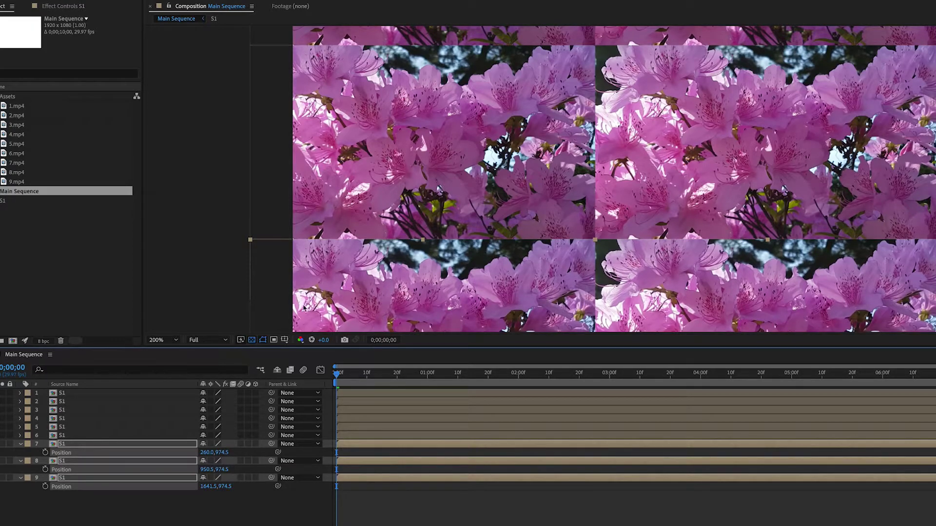
left_click(164, 340)
left_click(169, 353)
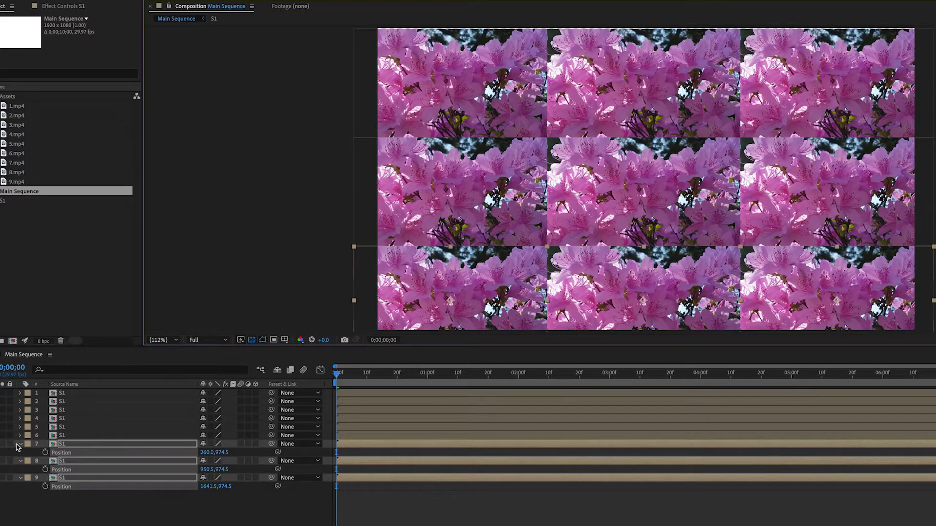
left_click(19, 444)
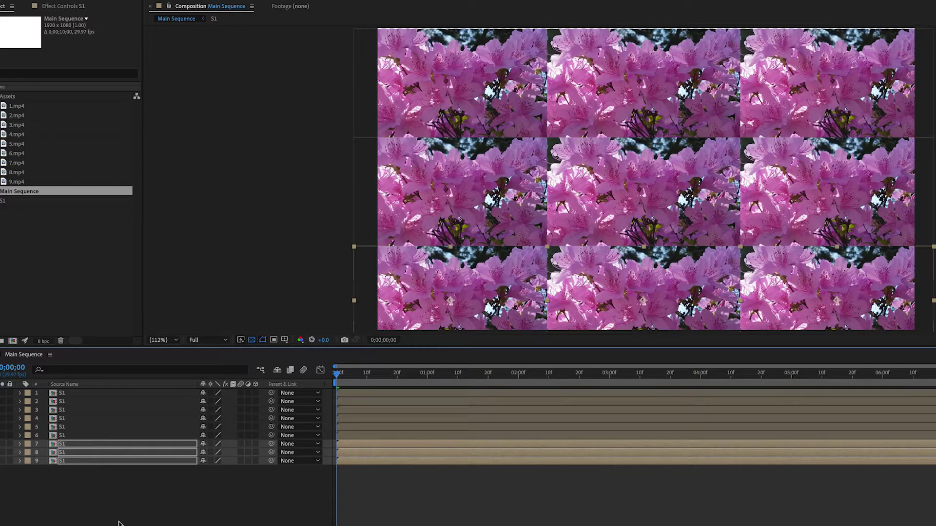
left_click(96, 490)
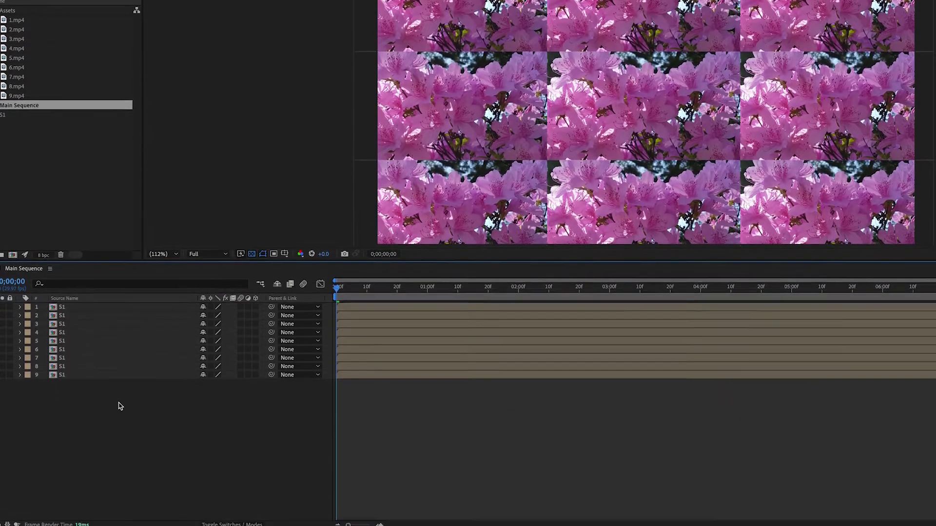
- Add a Null Object layer to Main Sequence
right_click(119, 491)
mouse_move(175, 386)
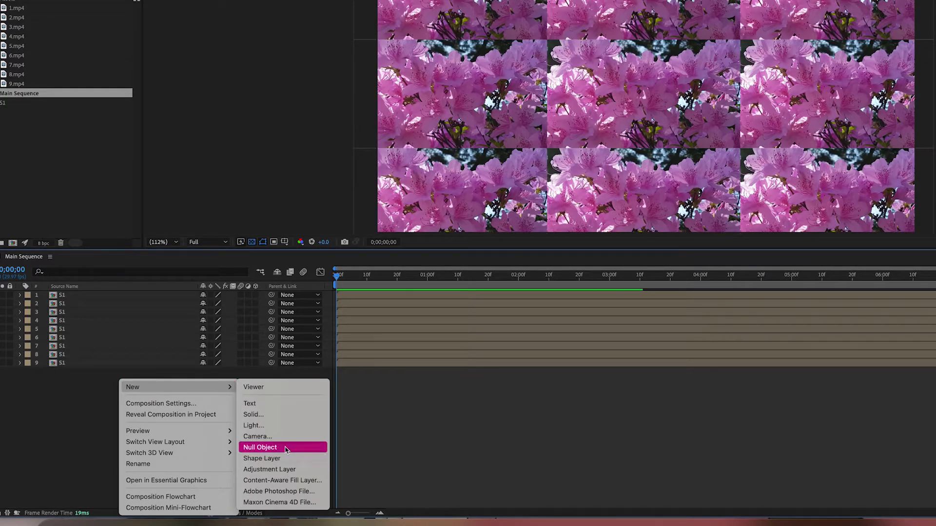
left_click(286, 449)
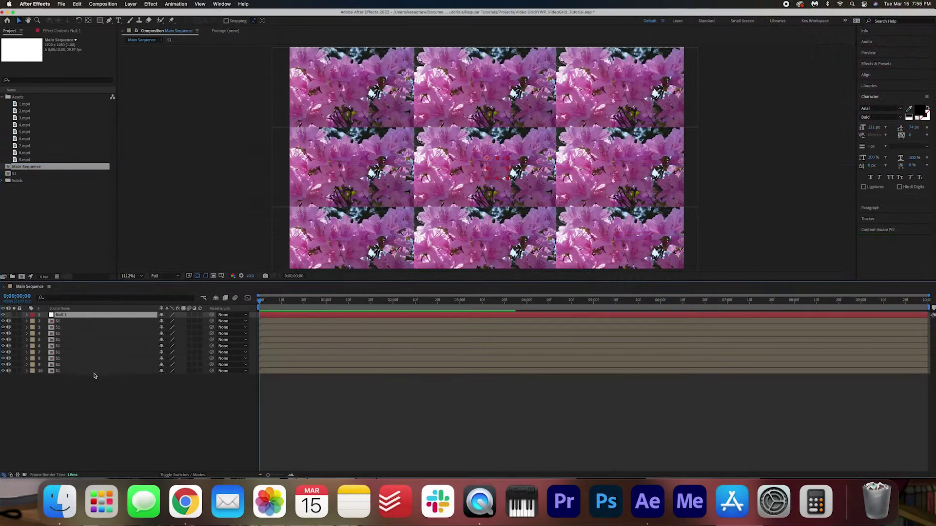
- Try scaling all nine tiles to 33%, then undo back to 36%
left_click(220, 380)
left_click_drag(91, 372, 55, 319)
key("s")
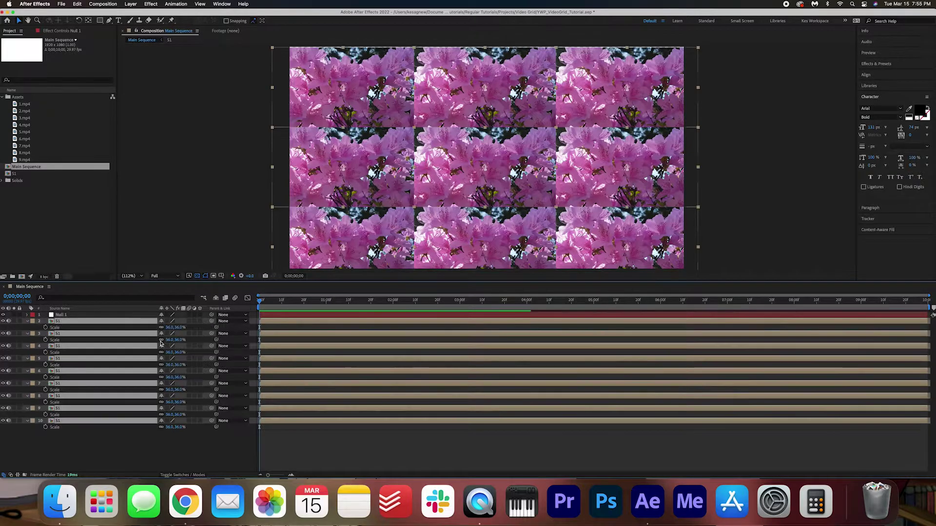
mouse_move(169, 330)
left_mouse_down()
mouse_move(205, 328)
mouse_move(157, 330)
left_mouse_up()
key("ctrl+z")
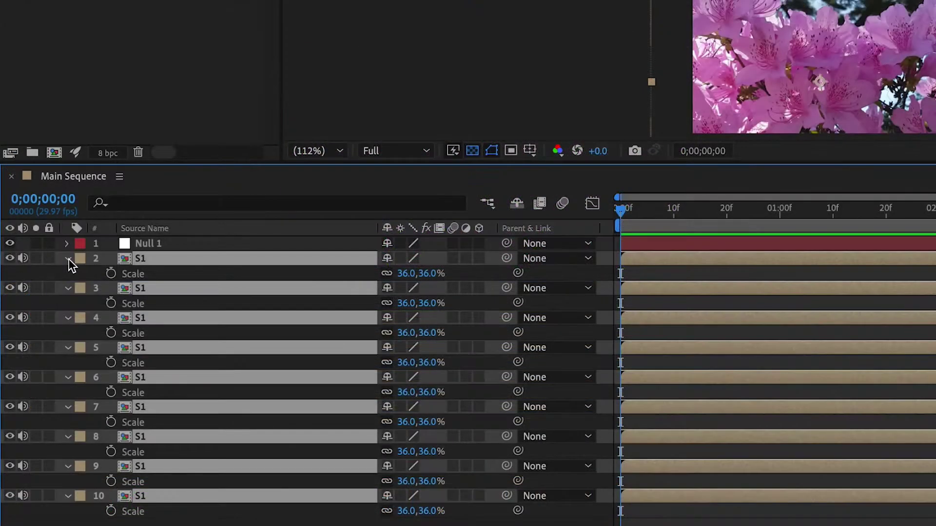
left_click(28, 322)
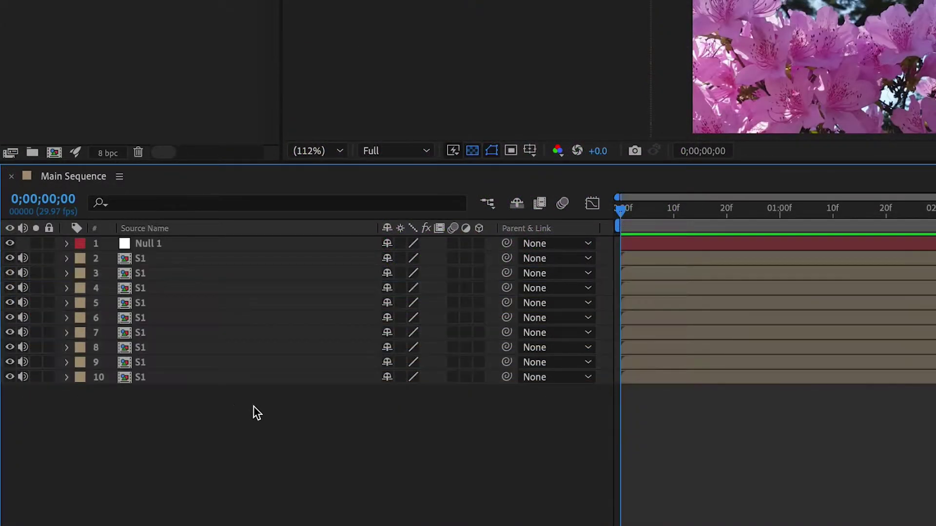
- Parent all nine S1 tile layers to Null 1
left_click_drag(358, 435, 148, 255)
left_click_drag(507, 261, 154, 245)
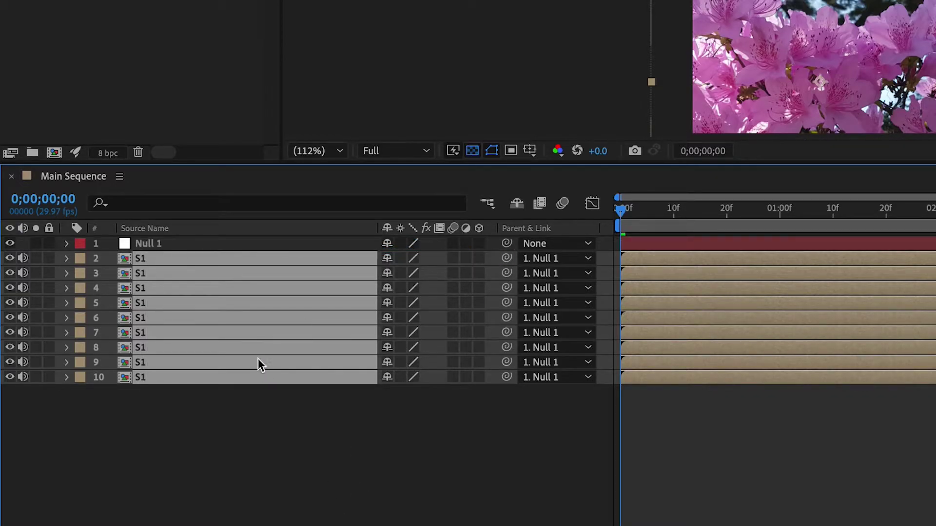
left_click(159, 245)
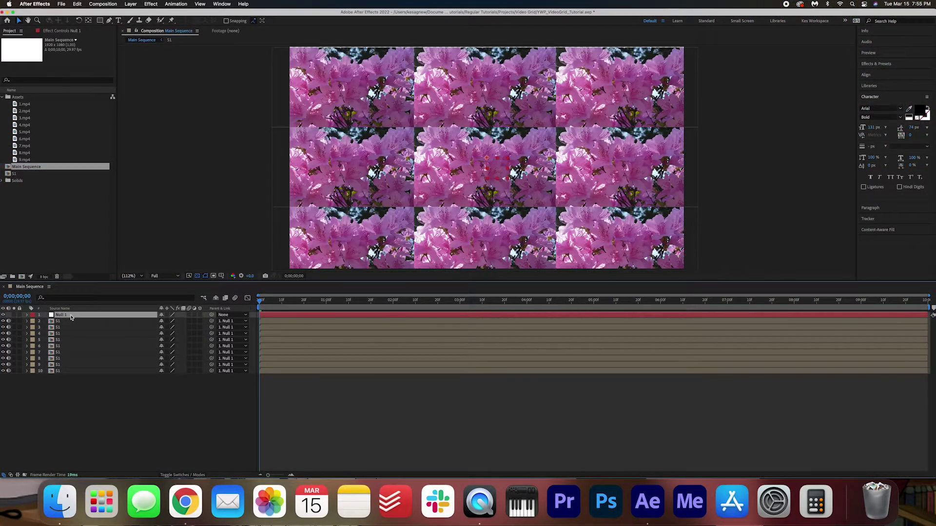
- Scale Null 1 to 93% and set its Position to 960,498 so the grid fits the frame
key("s")
mouse_move(170, 321)
left_mouse_down()
mouse_move(139, 320)
mouse_move(164, 318)
left_mouse_up()
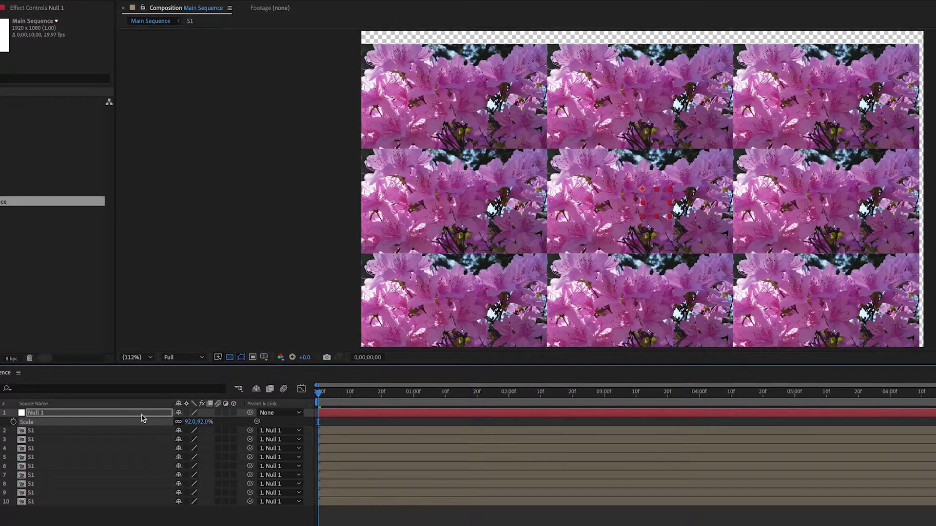
key("p")
left_click_drag(180, 422, 181, 418)
key("s")
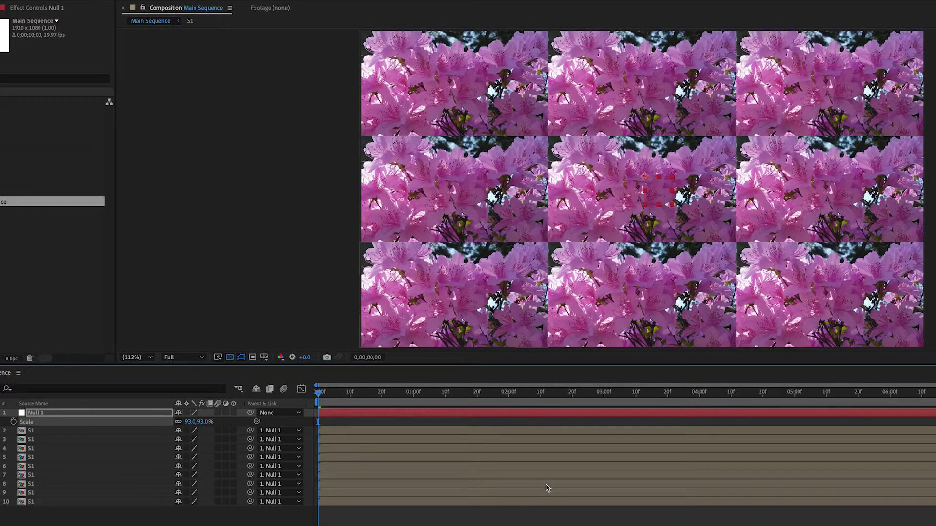
key("s")
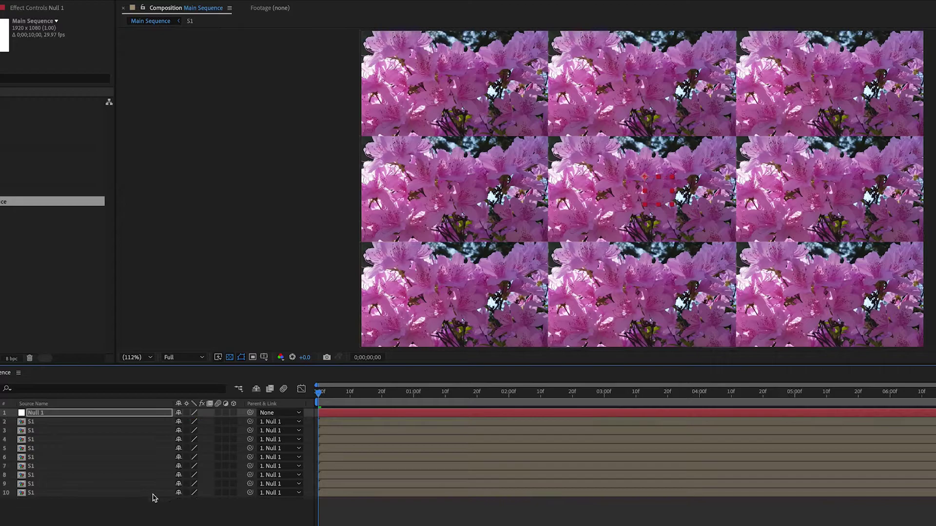
left_click(123, 506)
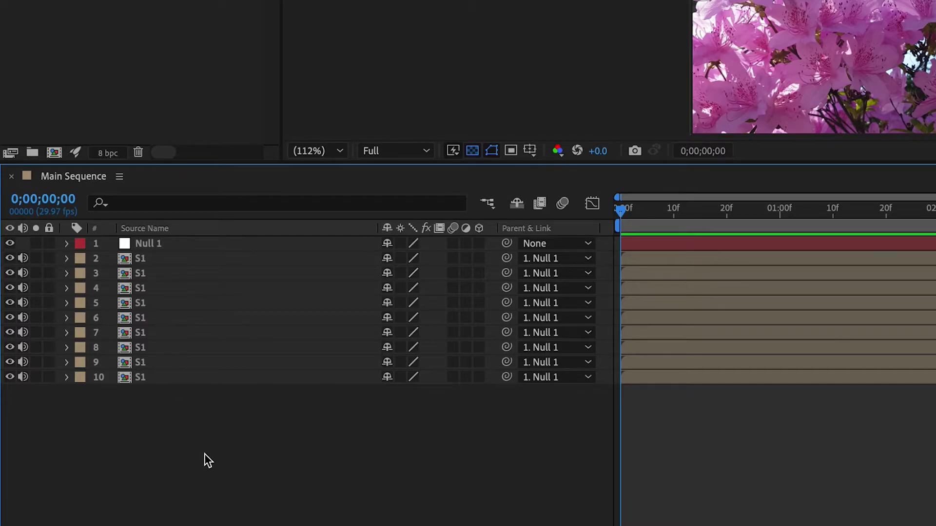
- Copy the S1 composition and paste it repeatedly to add duplicates S2 through S8
left_click_drag(208, 460, 132, 255)
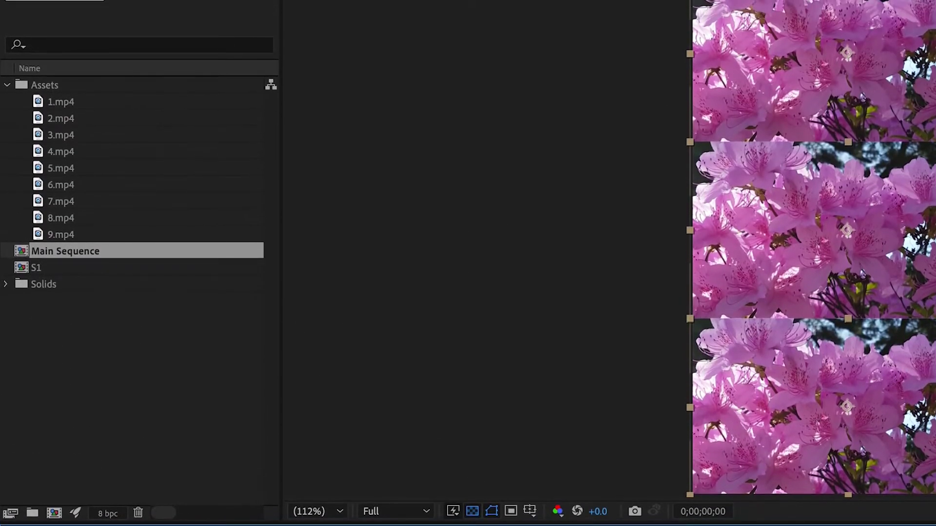
key("ctrl+shift+a")
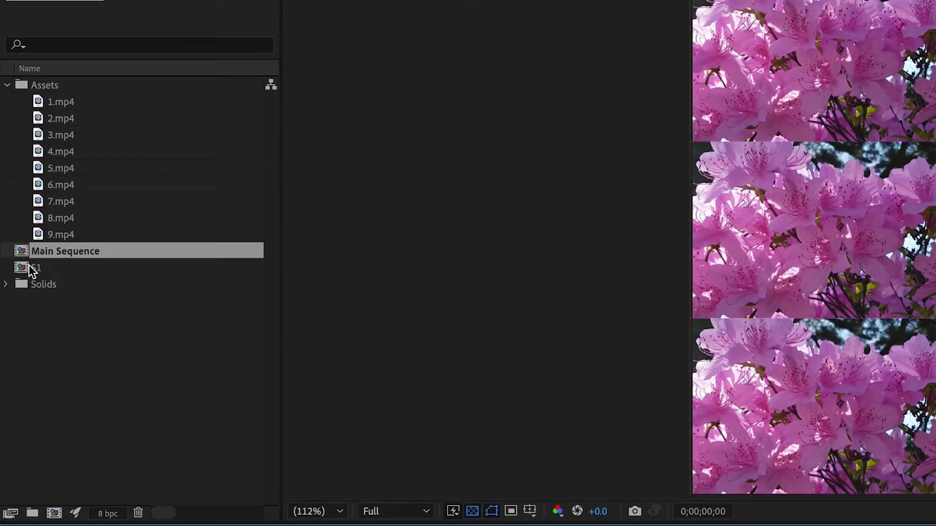
left_click(49, 271)
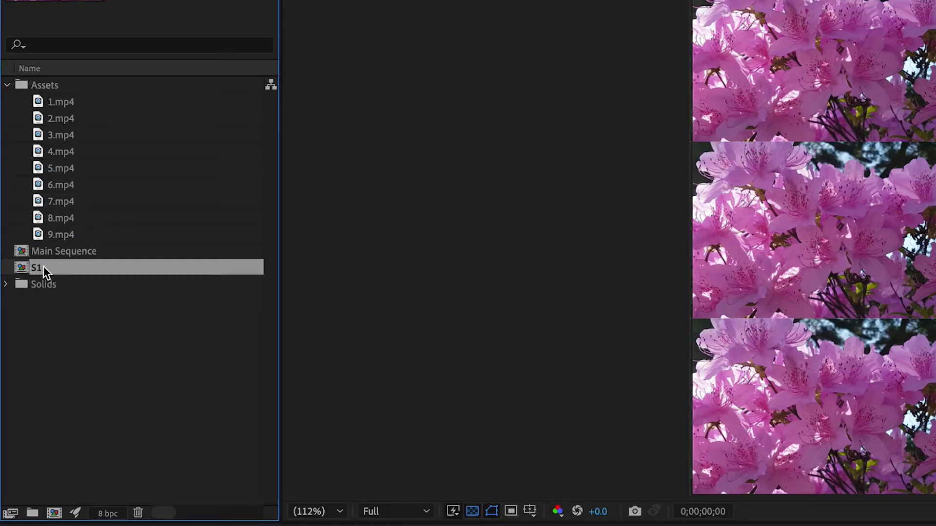
key("ctrl+c")
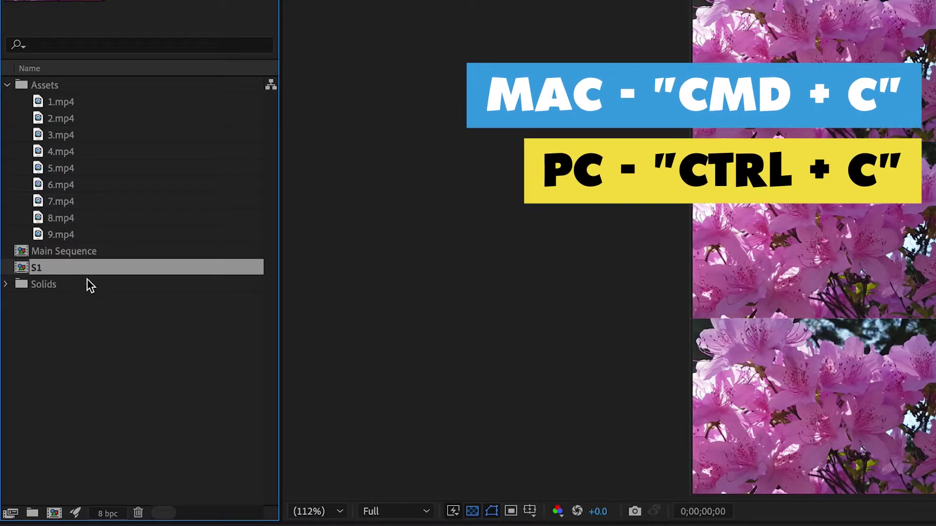
key("ctrl+v")
key("ctrl+v")
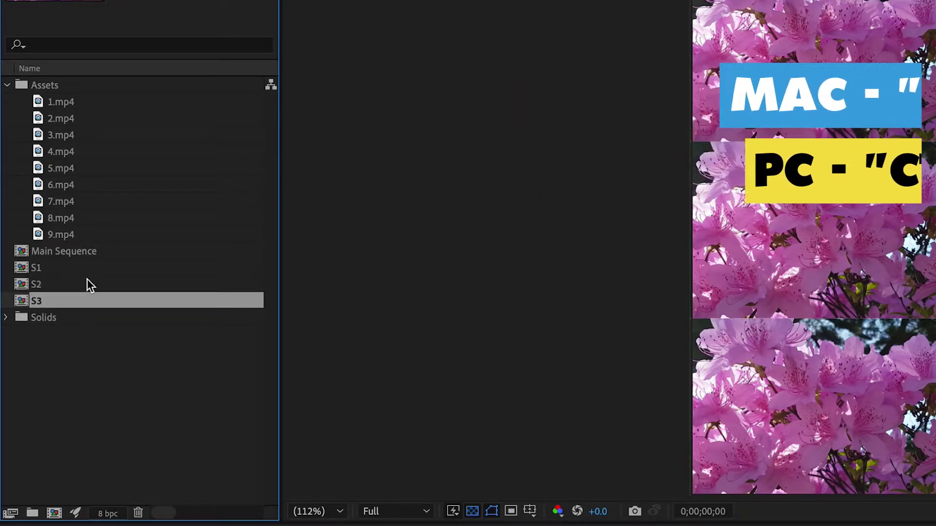
key("ctrl+v")
key("ctrl+v")
key("ctrl+v")
key("ctrl+v")
key("ctrl+v")
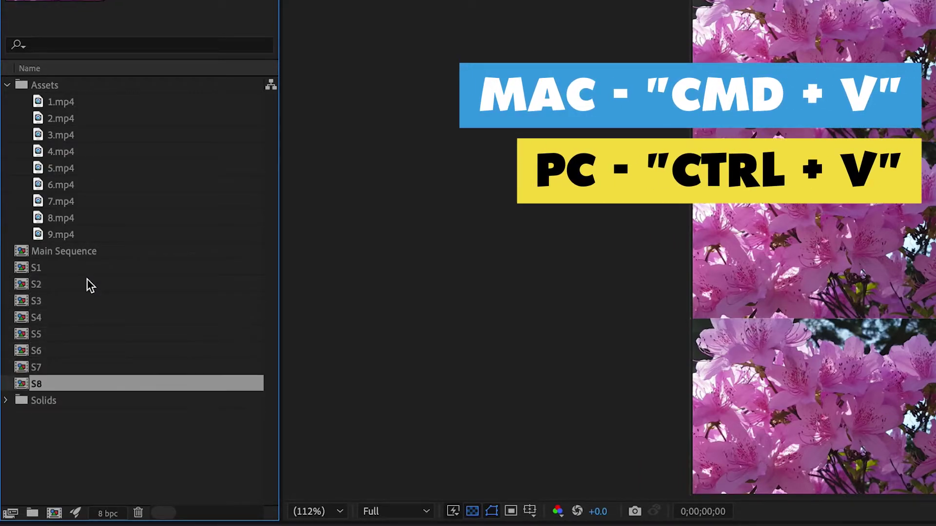
key("ctrl+v")
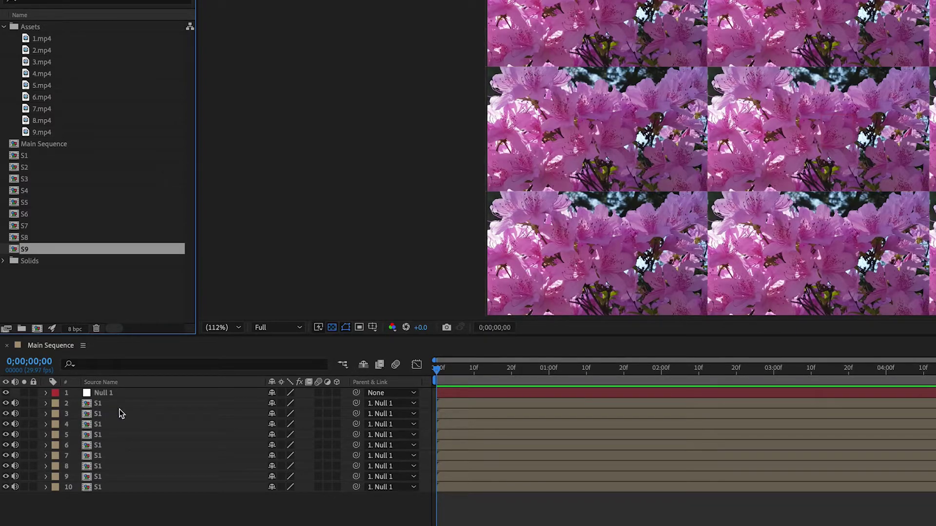
- Replace the sources of grid layers 3 and 4 with sequences S2 and S3
left_click(101, 415)
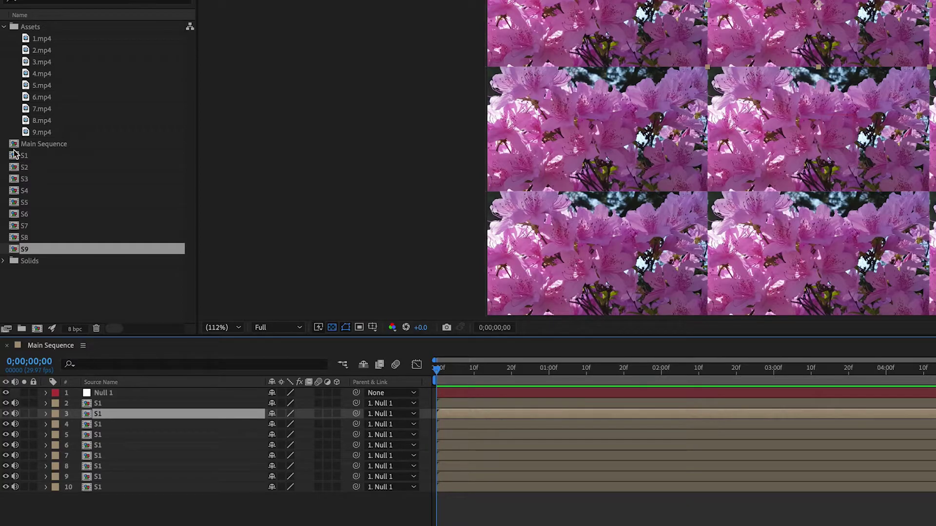
left_click(24, 168)
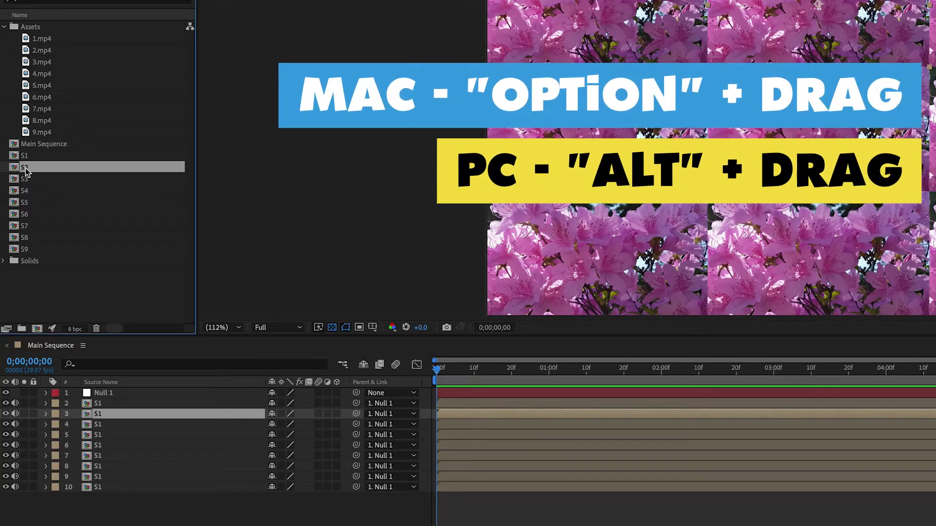
left_click_drag(24, 168, 101, 415)
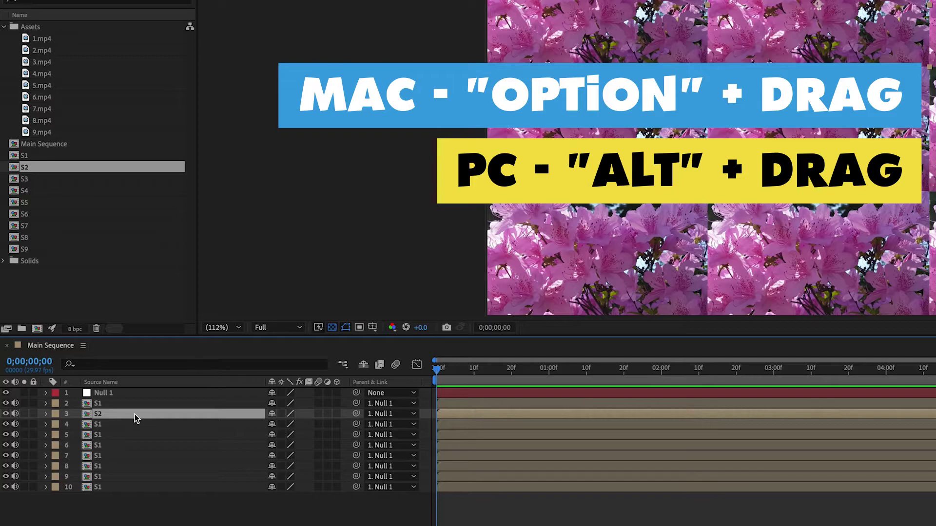
left_click(102, 425)
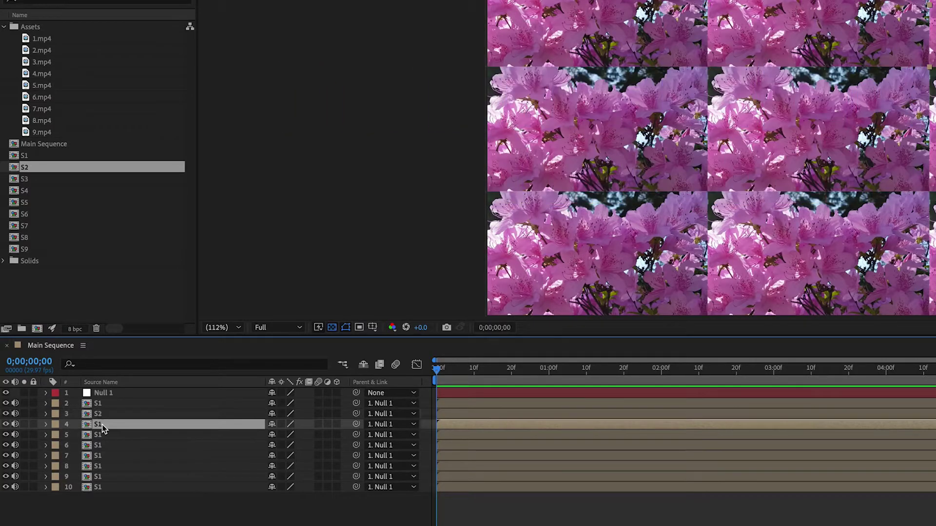
left_click(26, 180)
left_click_drag(27, 180, 108, 424)
- Replace the sources of grid layers 5 through 10 with sequences S4 through S9
left_click(99, 435)
left_click_drag(27, 193, 97, 435)
left_click_drag(27, 202, 98, 456)
left_click(25, 216)
left_click(97, 466)
left_click(98, 477)
left_click_drag(25, 226, 97, 477)
left_click(107, 487)
key("ctrl+alt+slash")
left_click(97, 403, "shift")
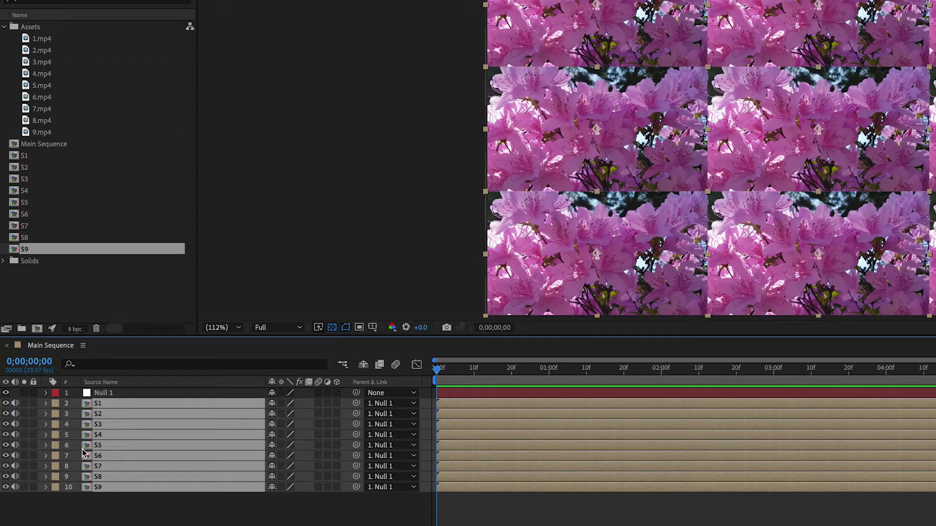
- Delete the Null 1 layer from Main Sequence
left_click(146, 504)
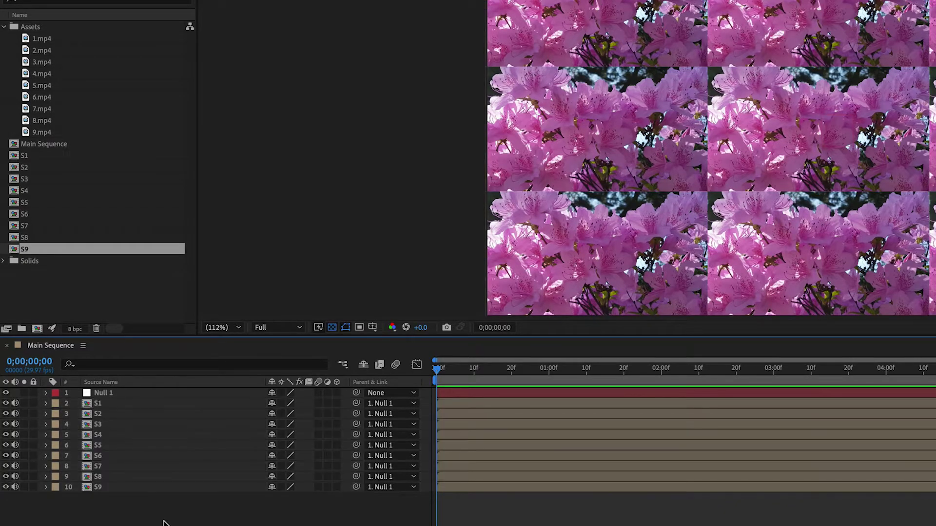
left_click(117, 395)
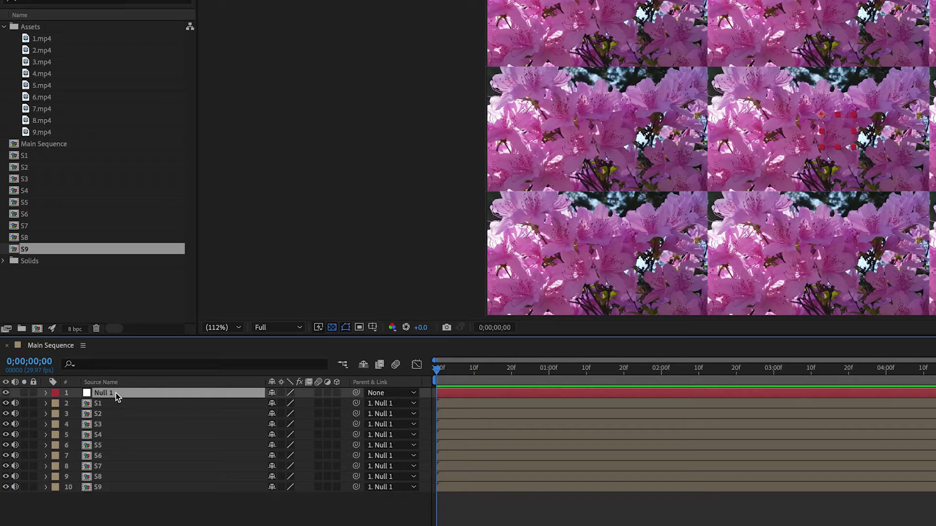
key("Delete")
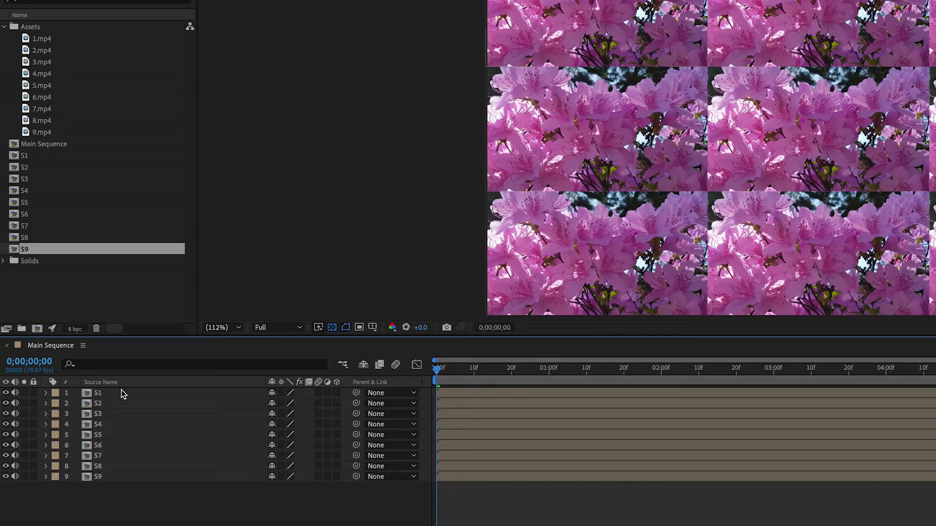
- In S1, swap the 1.mp4 flower clip for the 2.mp4 waterfall, scaled to 57%
double_click(99, 394)
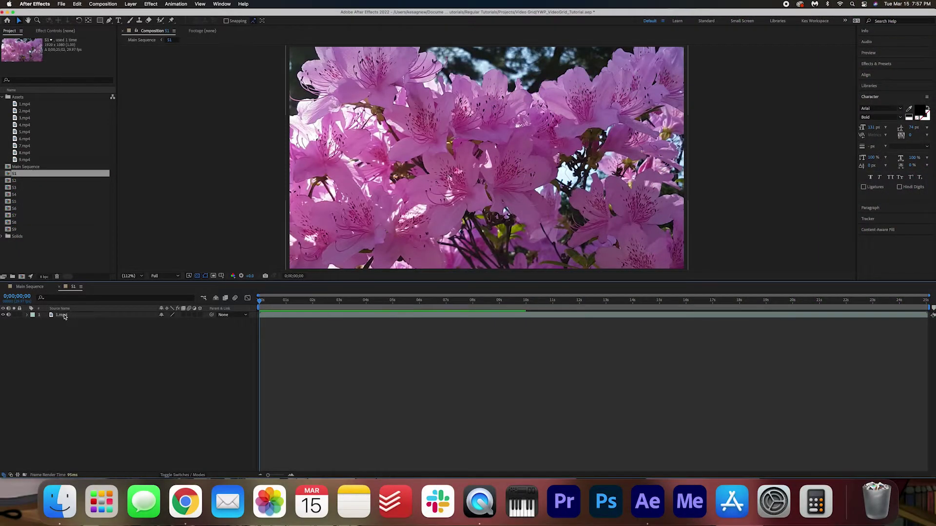
left_click(102, 395)
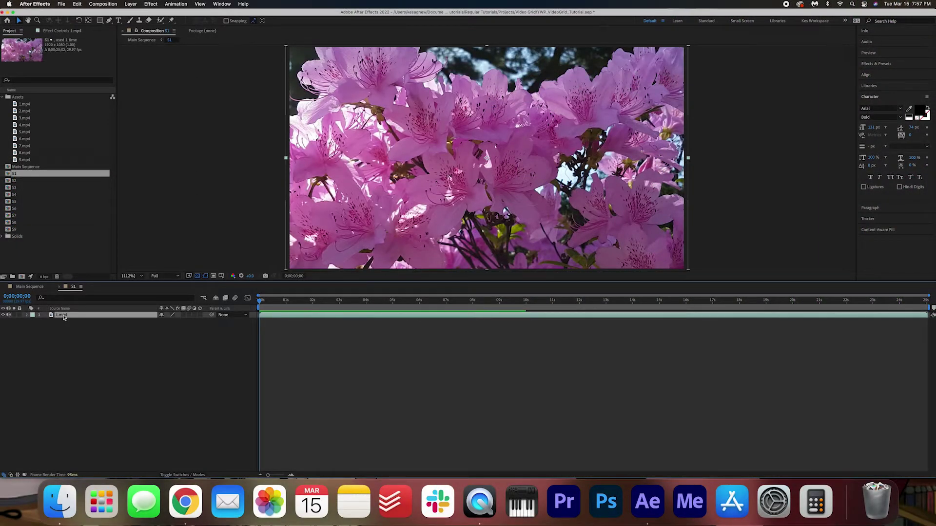
key("Delete")
left_click(22, 111)
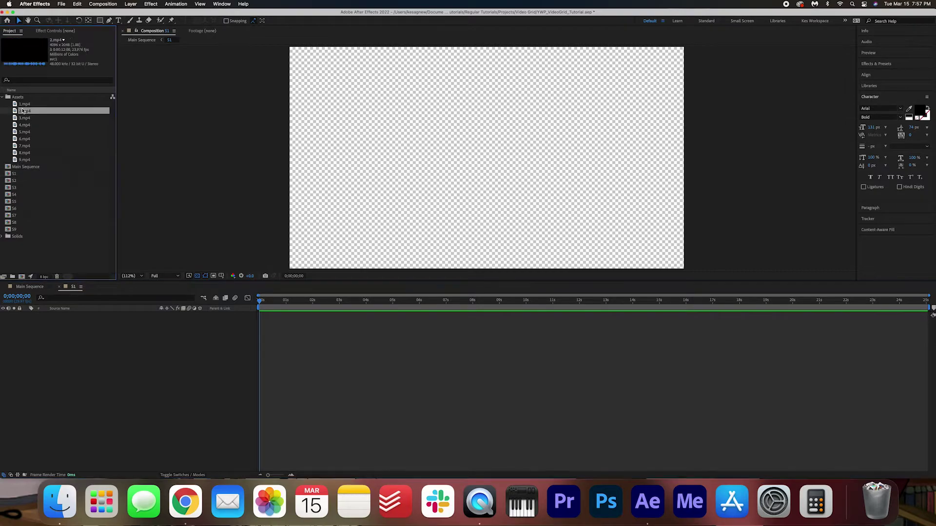
left_click_drag(22, 111, 105, 356)
key("s")
mouse_move(168, 322)
left_mouse_down()
mouse_move(136, 322)
mouse_move(156, 322)
left_mouse_up()
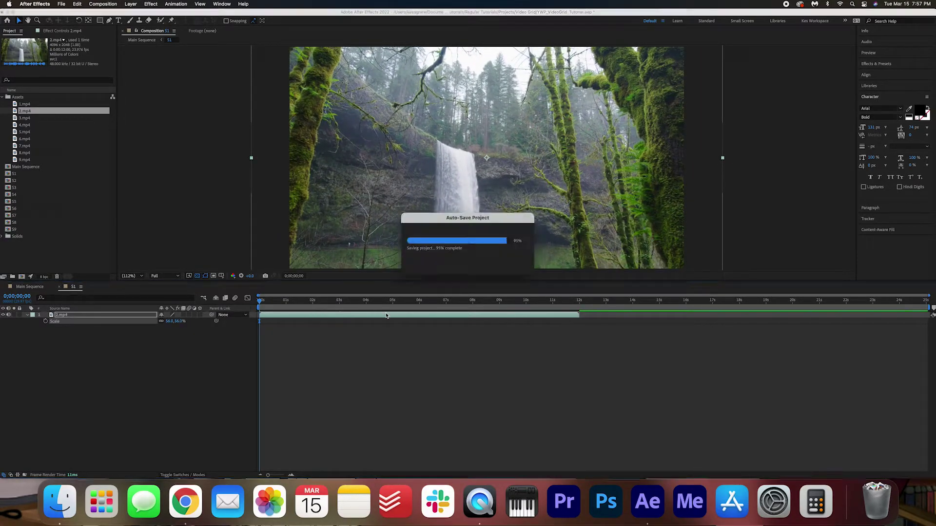
mouse_move(386, 316)
left_mouse_down()
mouse_move(450, 315)
mouse_move(386, 304)
left_mouse_up()
left_click(60, 287)
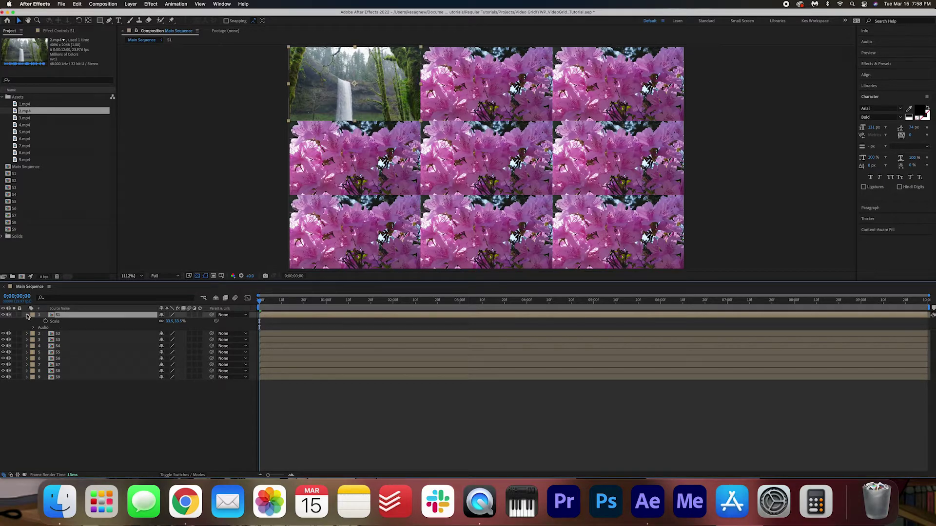
- Collapse the S1 layer's properties in the timeline
left_click(26, 316)
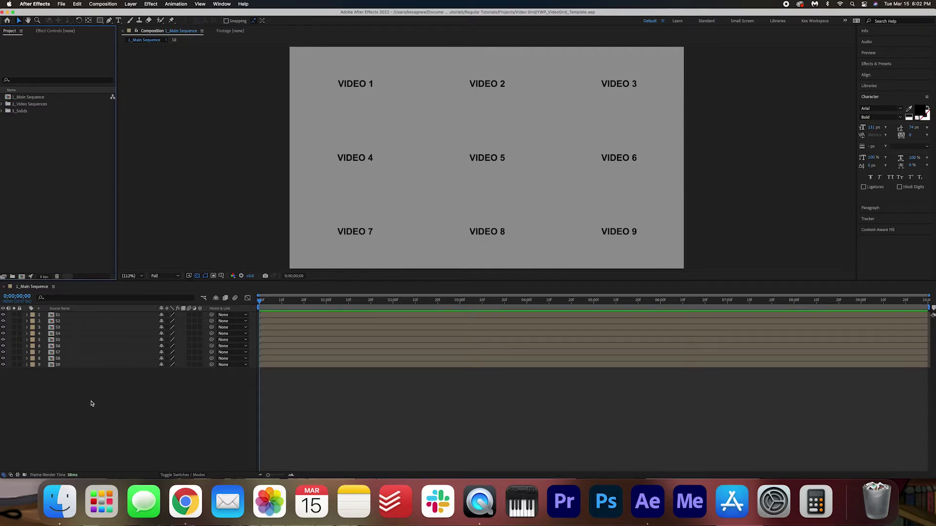
- Select the nine grid layers and open the S1 placeholder precomp
mouse_move(90, 401)
left_mouse_down()
mouse_move(54, 313)
mouse_move(75, 395)
left_mouse_up()
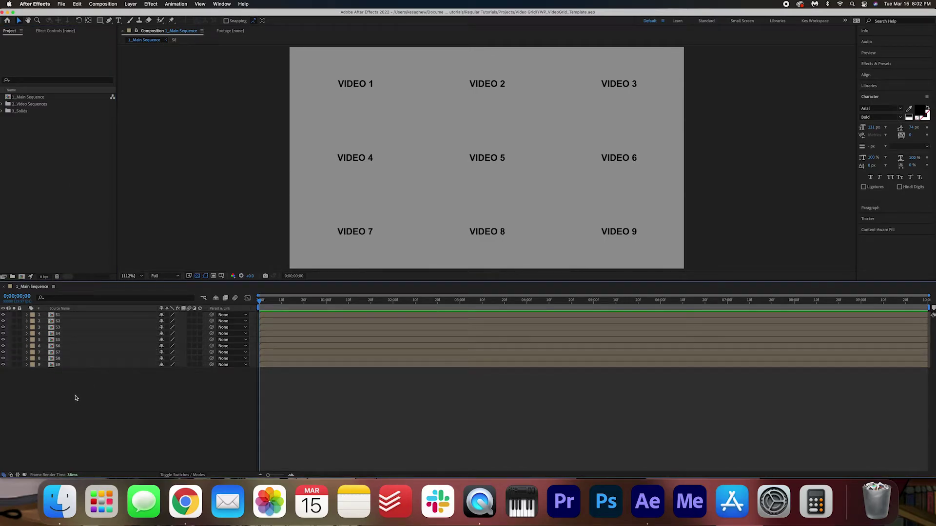
double_click(59, 317)
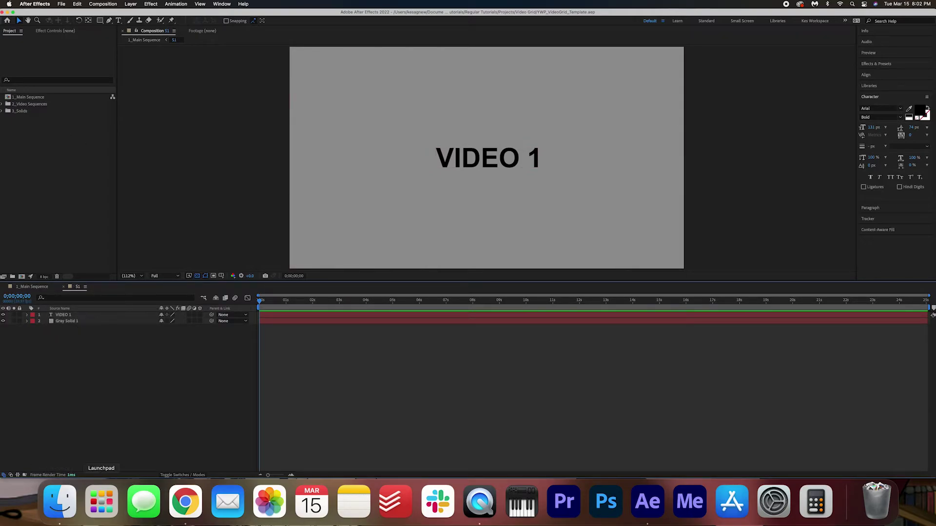
- Drag clips 1.mp4 through 9.mp4 from Finder's Assets folder into the Project panel
left_click(68, 503)
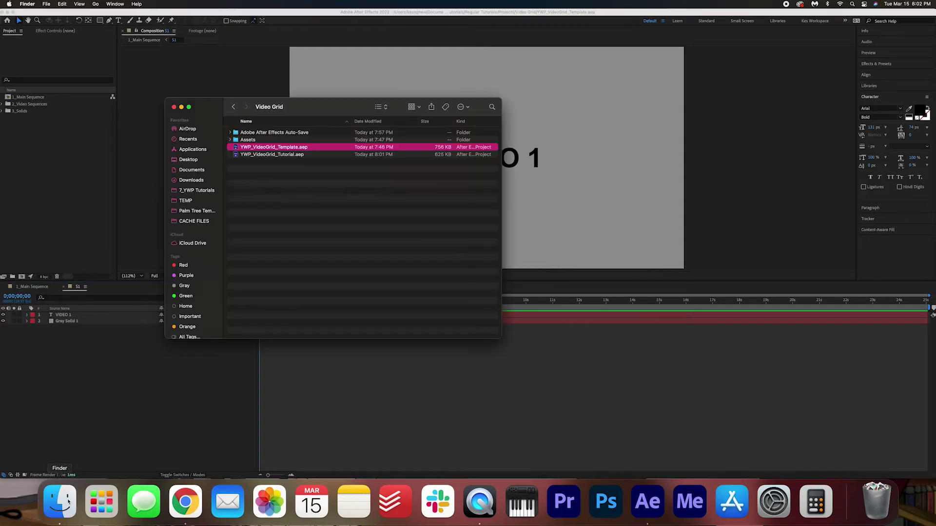
left_click(242, 141)
left_click(230, 140)
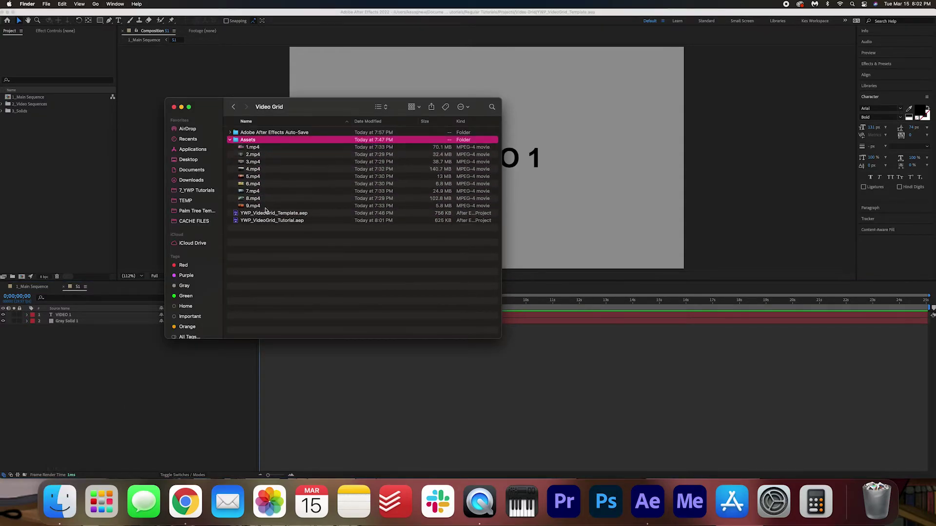
left_click(262, 207)
left_click(251, 146)
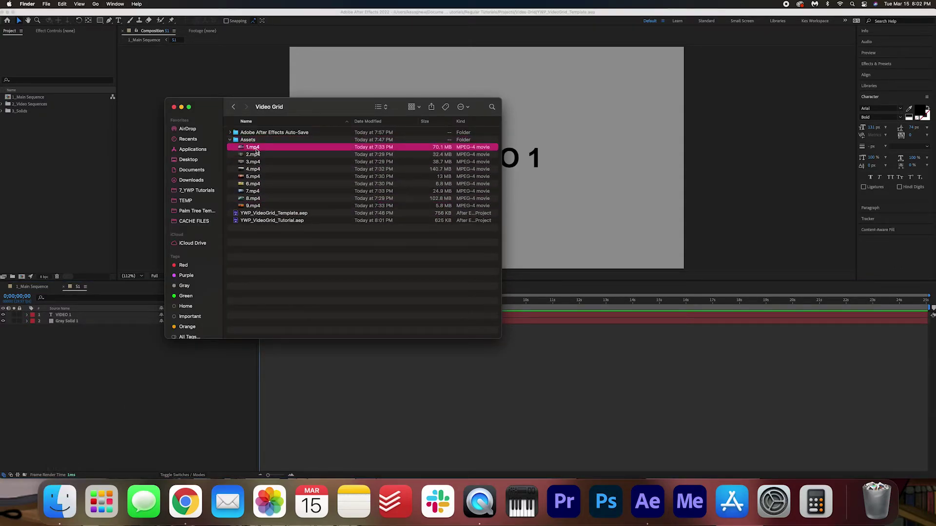
left_click(255, 206)
left_click(253, 148, "shift")
left_click_drag(253, 149, 38, 149)
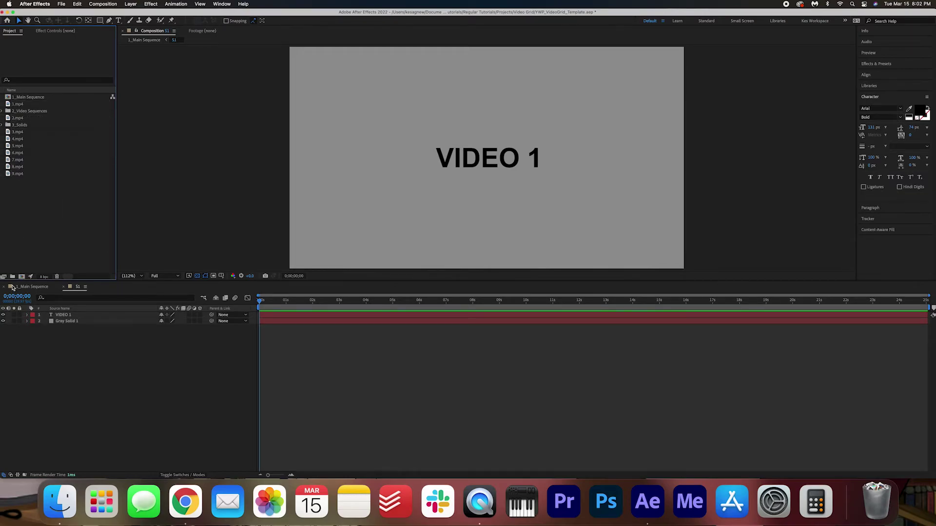
- Create a project folder named Assets and move the nine clips into it
left_click(12, 276)
type("Assets")
left_click(28, 237)
left_click(25, 173)
left_click(22, 133, "shift")
left_click(19, 118, "super")
left_click(19, 104, "super")
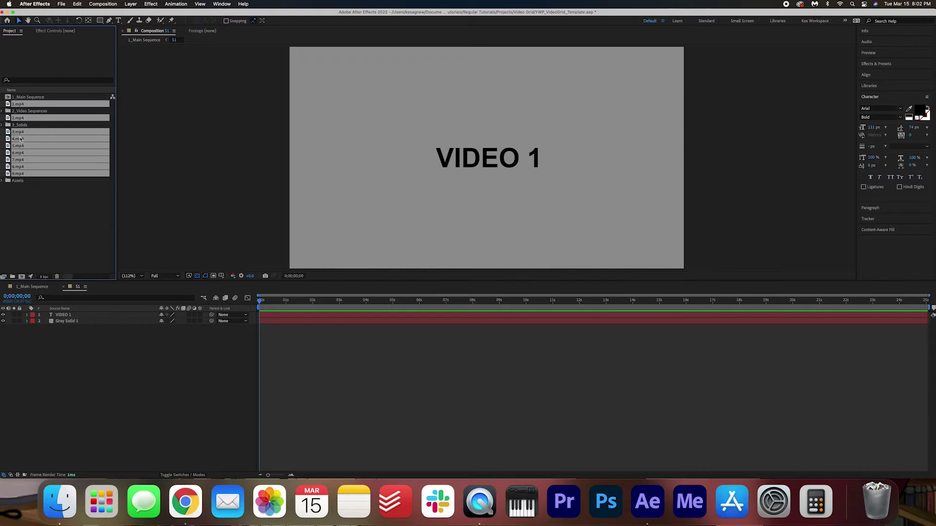
left_click_drag(20, 177, 19, 182)
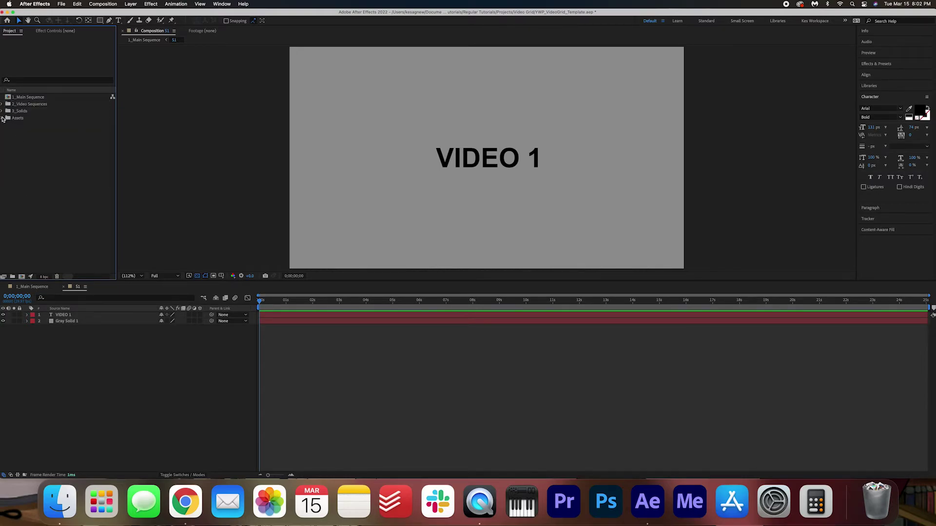
left_click(2, 118)
- Place 1.mp4 in the S1 precomp scaled to 53% to fill the top-left tile
left_click_drag(24, 125, 72, 317)
key("s")
left_click_drag(176, 322, 153, 319)
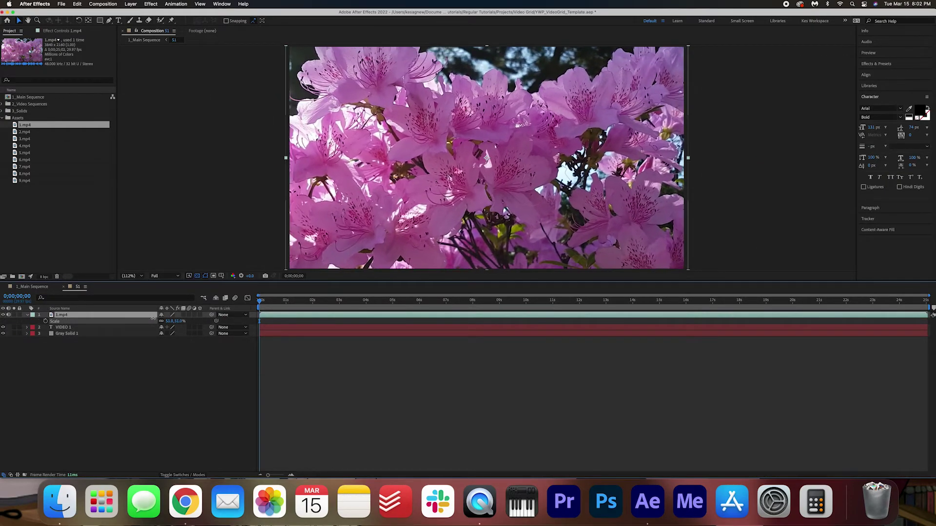
left_click(64, 287)
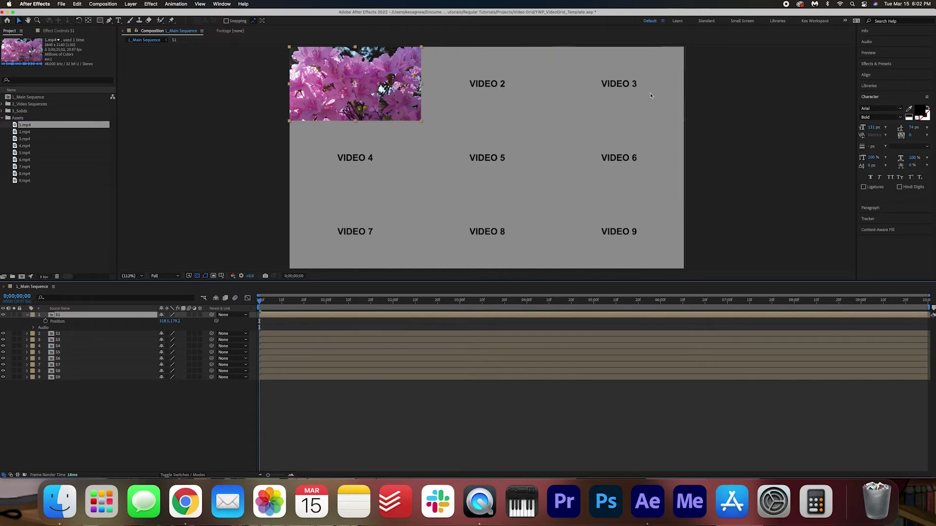
double_click(58, 333)
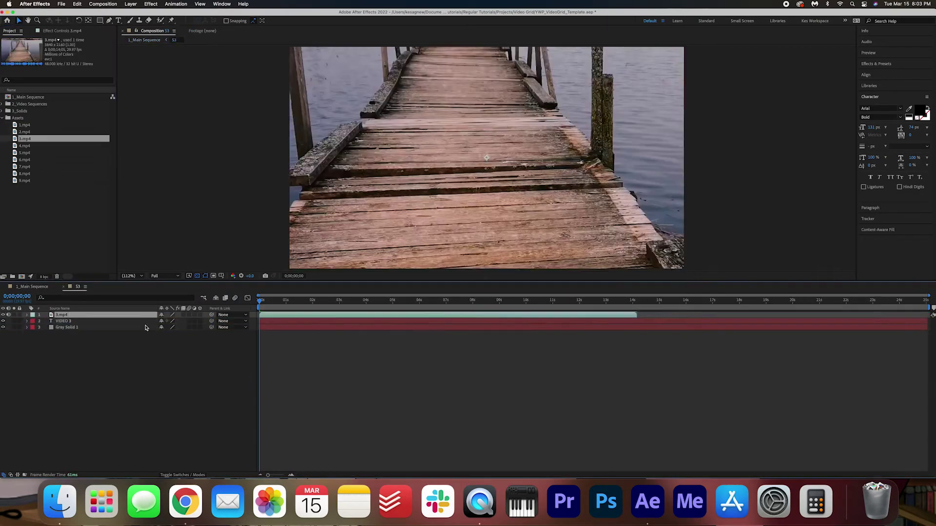